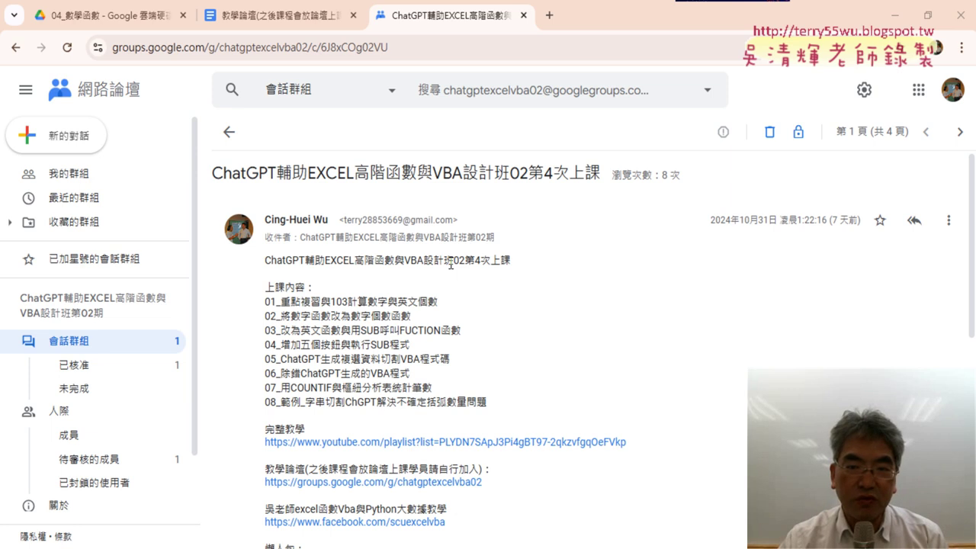
- Highlight 第4次上課, 103計算數字與英文個數, 複選資料切割, COUNTIF, 不確定括弧數量問題 and ChGPT in the post
{"action": "left_click_drag", "start_coordinate": [464, 260], "coordinate": [510, 260]}
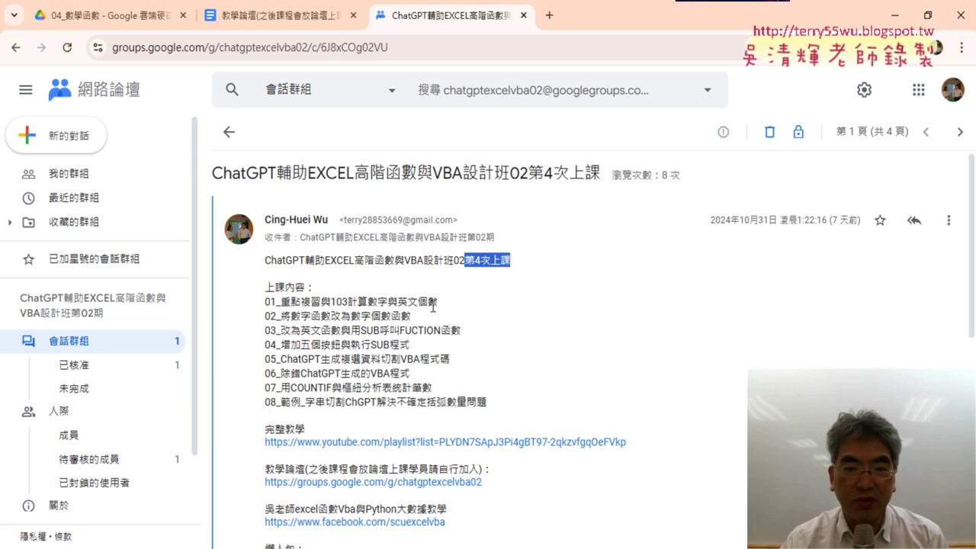
{"action": "left_click_drag", "start_coordinate": [437, 303], "coordinate": [330, 303]}
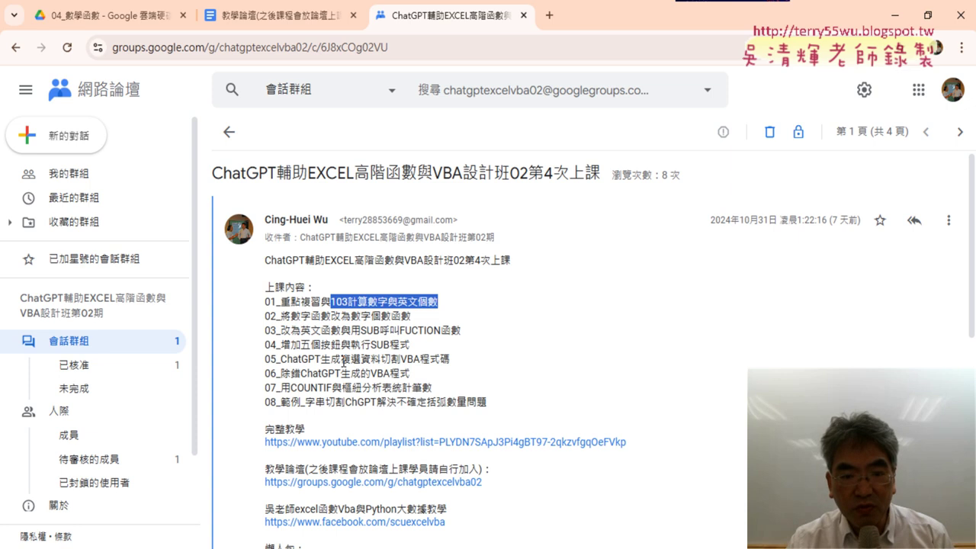
{"action": "left_click_drag", "start_coordinate": [341, 359], "coordinate": [403, 356]}
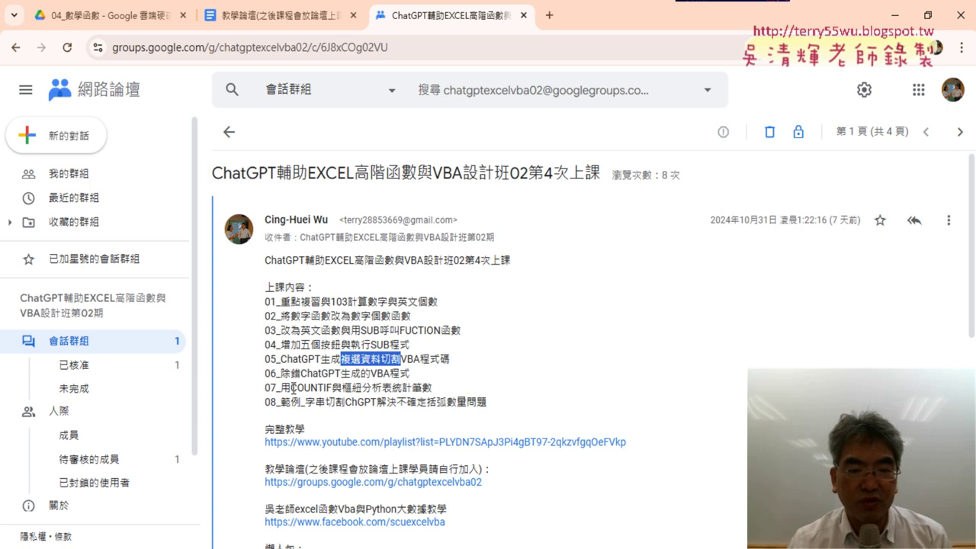
{"action": "left_click_drag", "start_coordinate": [291, 388], "coordinate": [332, 388]}
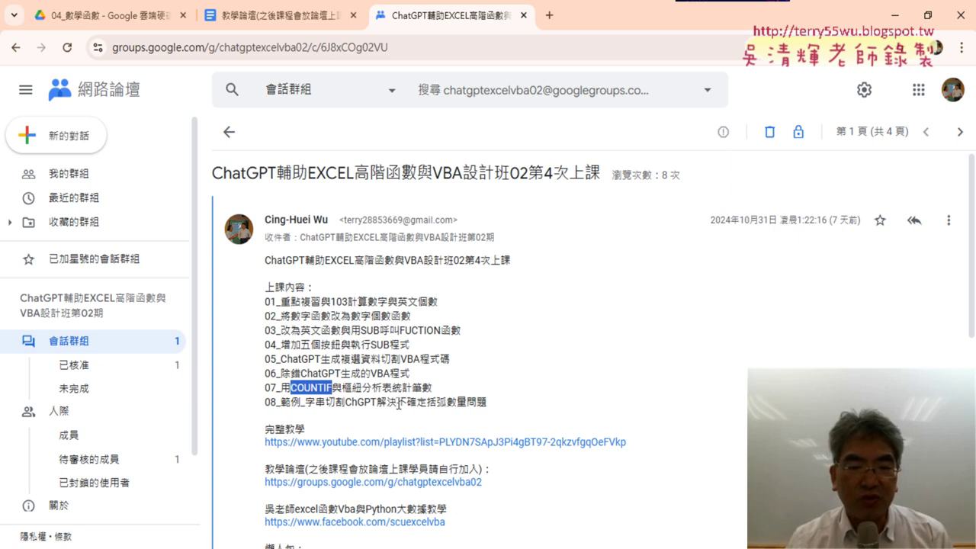
{"action": "left_click_drag", "start_coordinate": [398, 403], "coordinate": [486, 402]}
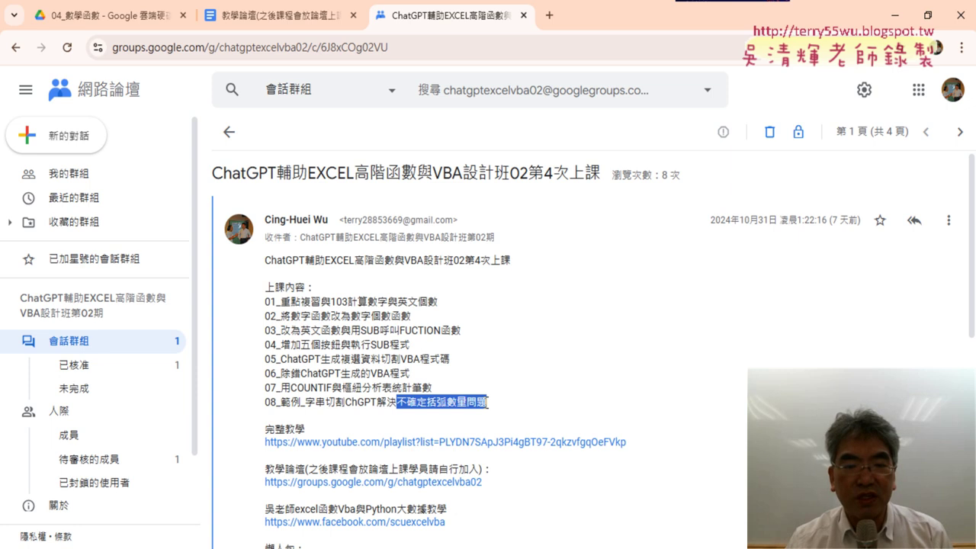
{"action": "left_click_drag", "start_coordinate": [345, 403], "coordinate": [378, 404]}
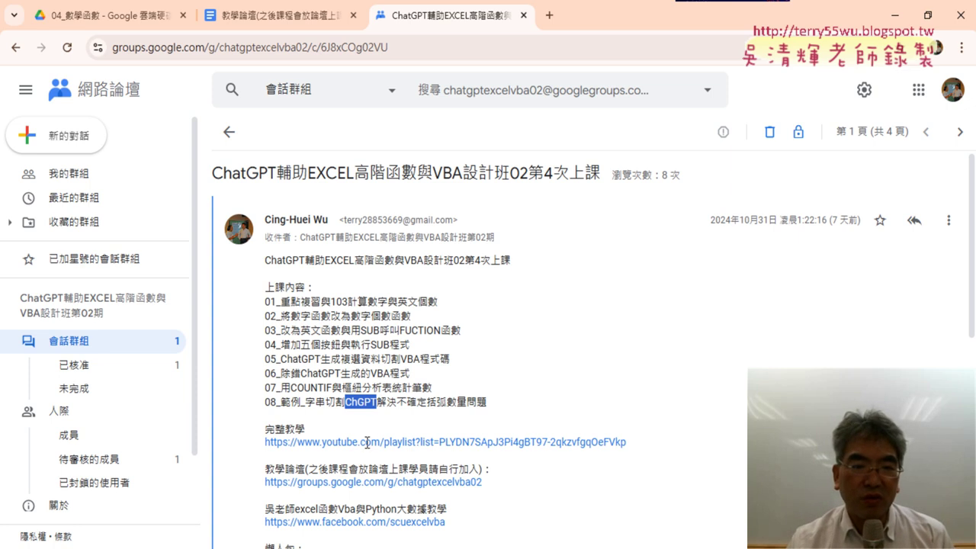
- Bring up the Explorer window and browse into 範例檔(機械03)\04數學函數
{"action": "mouse_move", "coordinate": [124, 546]}
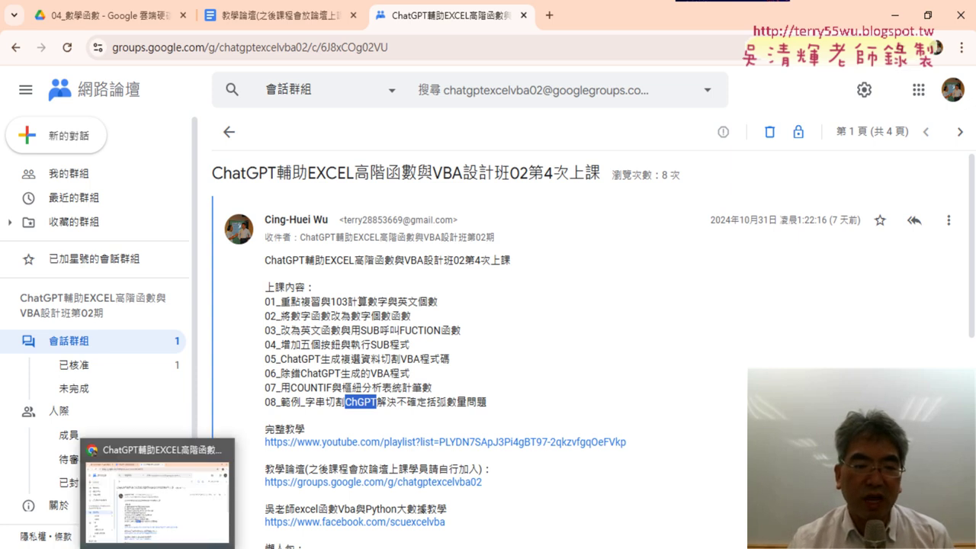
{"action": "left_click", "coordinate": [130, 516]}
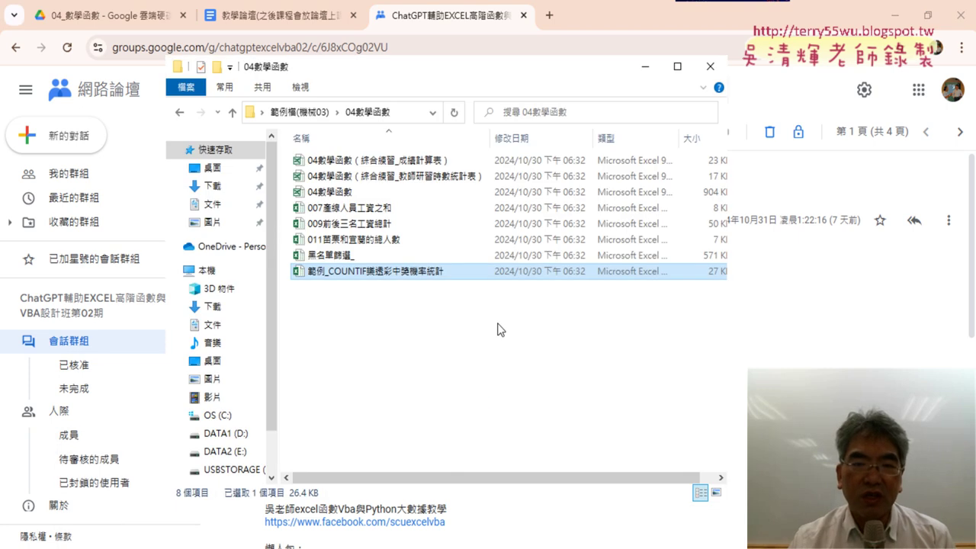
{"action": "left_click", "coordinate": [314, 113]}
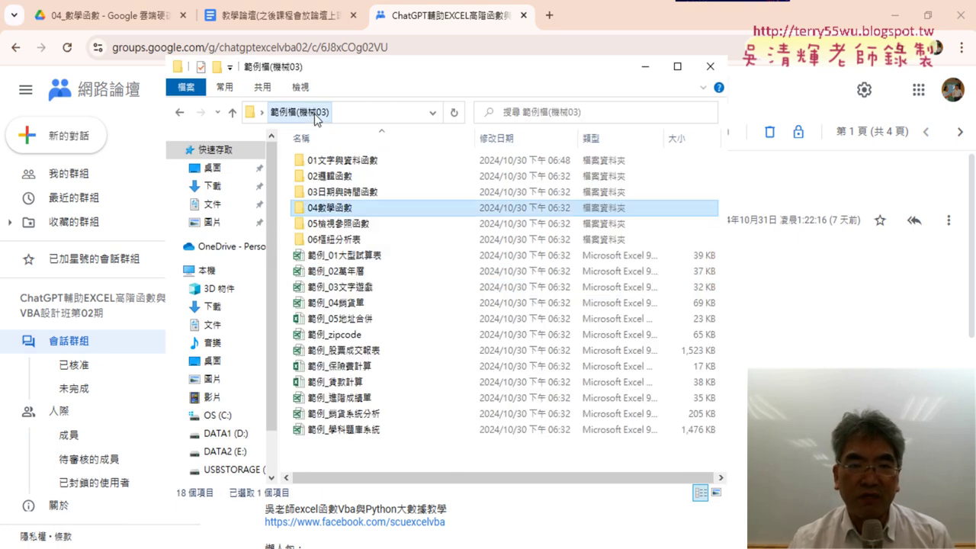
{"action": "left_click", "coordinate": [358, 164]}
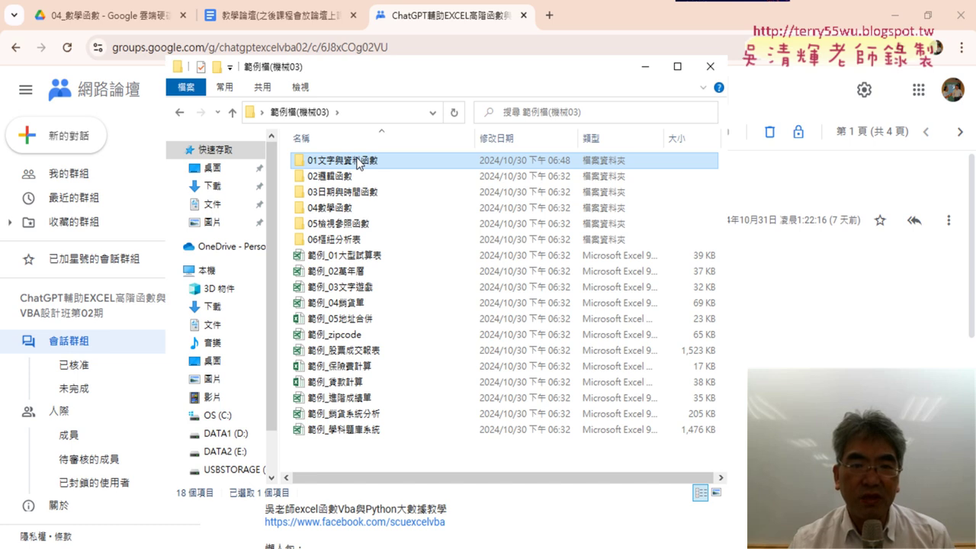
{"action": "double_click", "coordinate": [359, 164]}
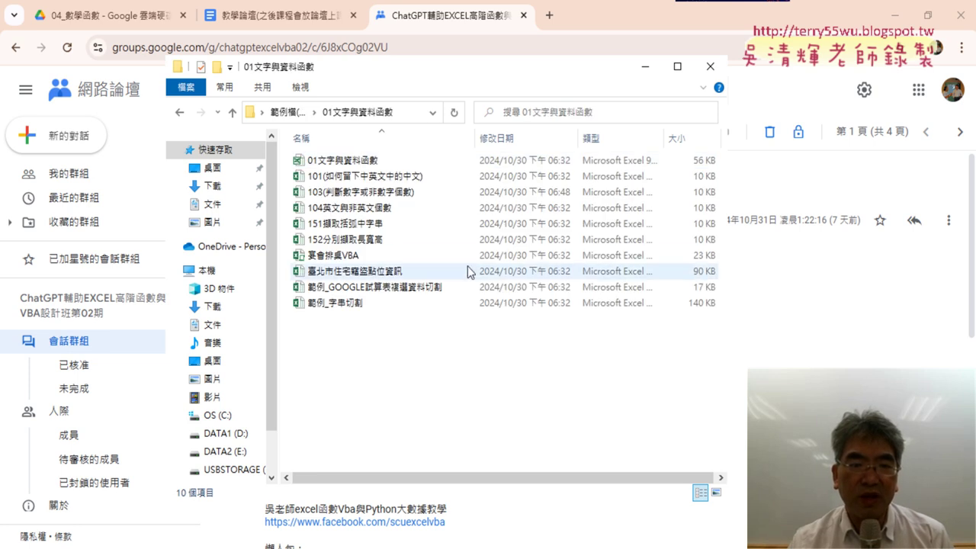
{"action": "left_click", "coordinate": [180, 113]}
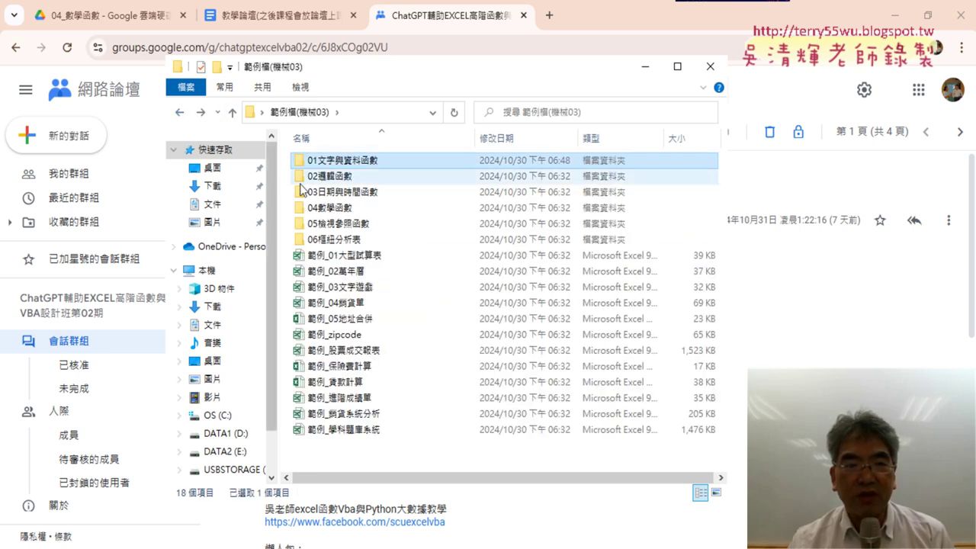
{"action": "double_click", "coordinate": [357, 208]}
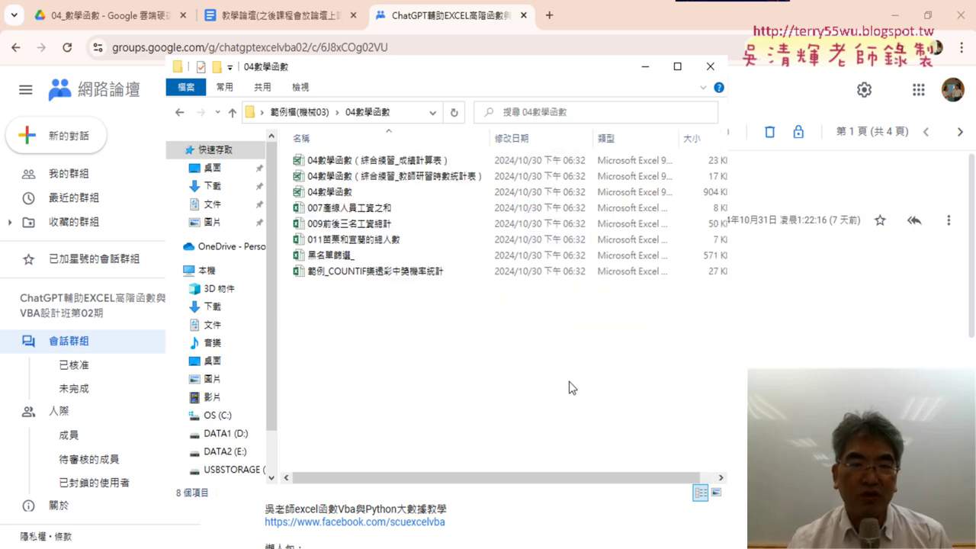
- Open the 範例_COUNTIF樂透彩中獎機率統計 workbook in Excel
{"action": "left_click", "coordinate": [438, 274]}
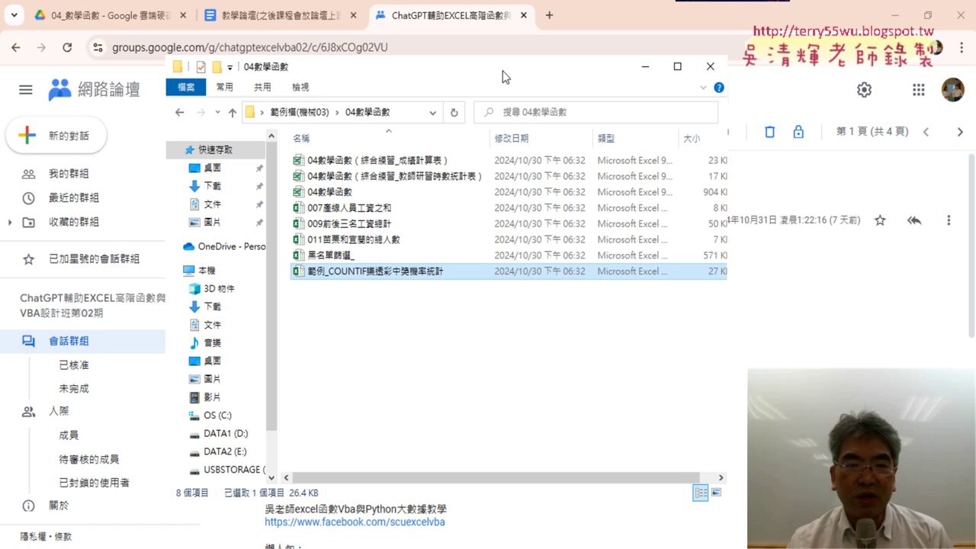
{"action": "left_click_drag", "start_coordinate": [503, 76], "coordinate": [457, 76]}
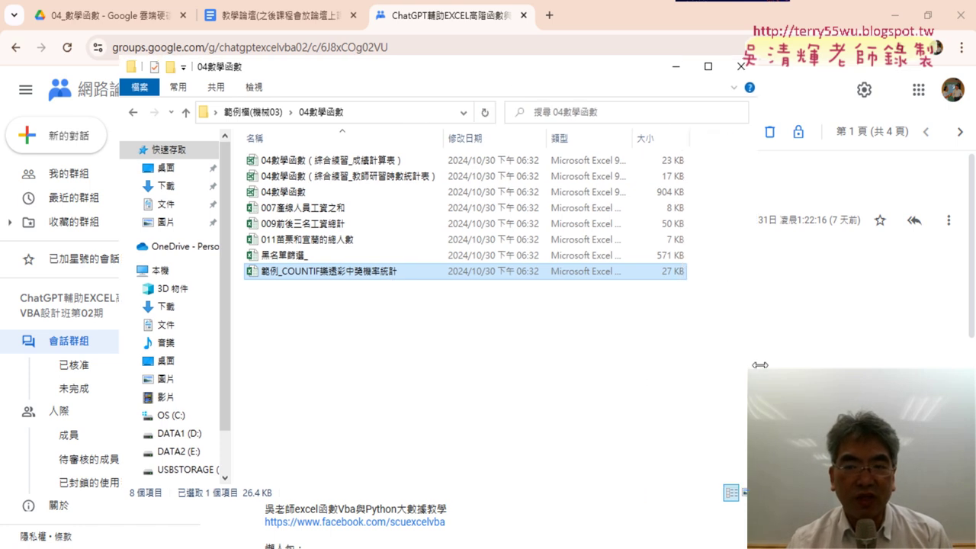
{"action": "left_click_drag", "start_coordinate": [683, 365], "coordinate": [727, 365]}
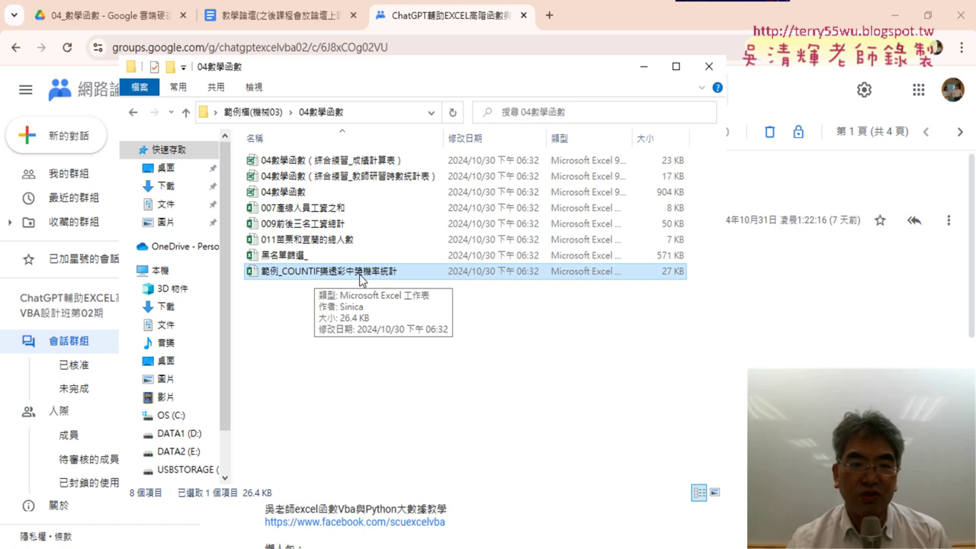
{"action": "double_click", "coordinate": [359, 274]}
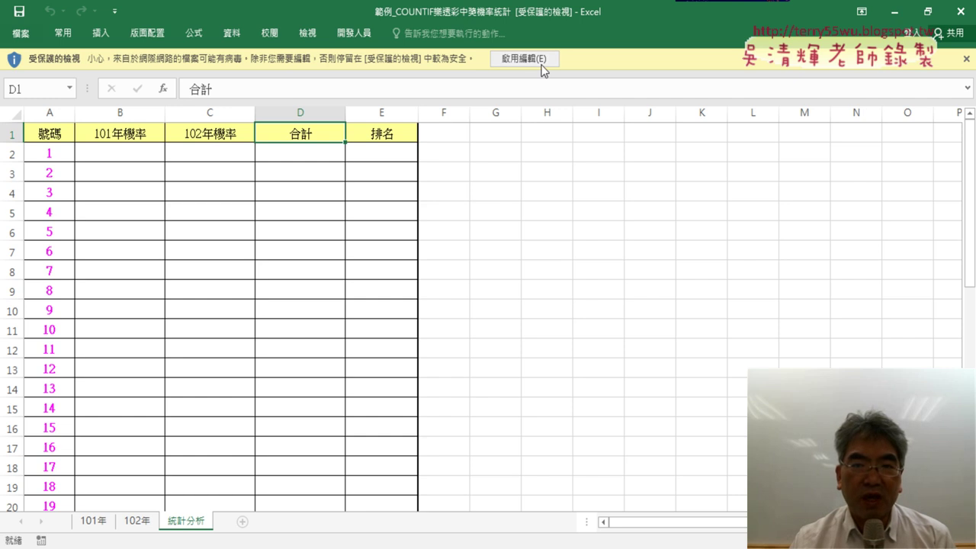
- Enable editing and select the drawn-number columns D through J on the 101年 sheet
{"action": "left_click", "coordinate": [540, 61]}
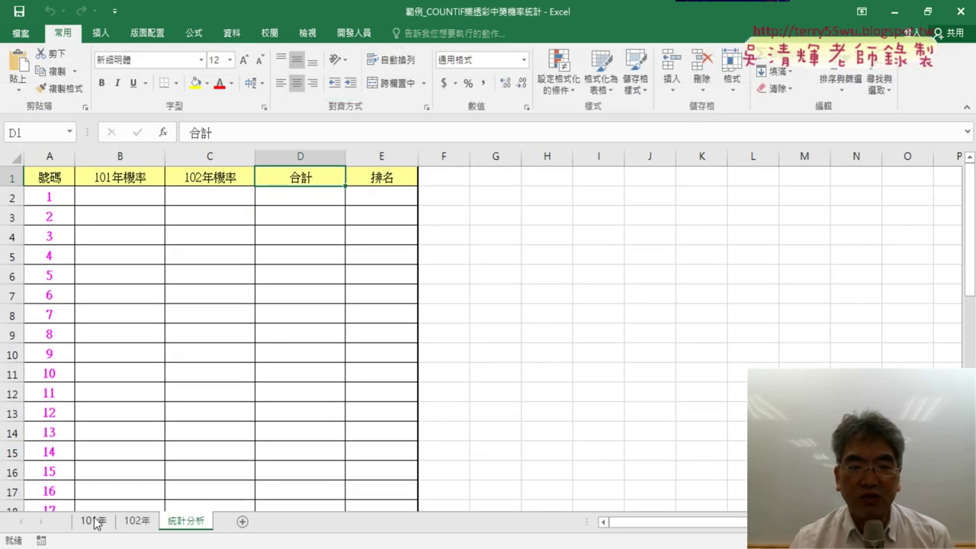
{"action": "left_click", "coordinate": [95, 522]}
{"action": "scroll", "coordinate": [227, 392], "scroll_direction": "up", "scroll_amount": 4}
{"action": "scroll", "coordinate": [227, 392], "scroll_direction": "up", "scroll_amount": 10}
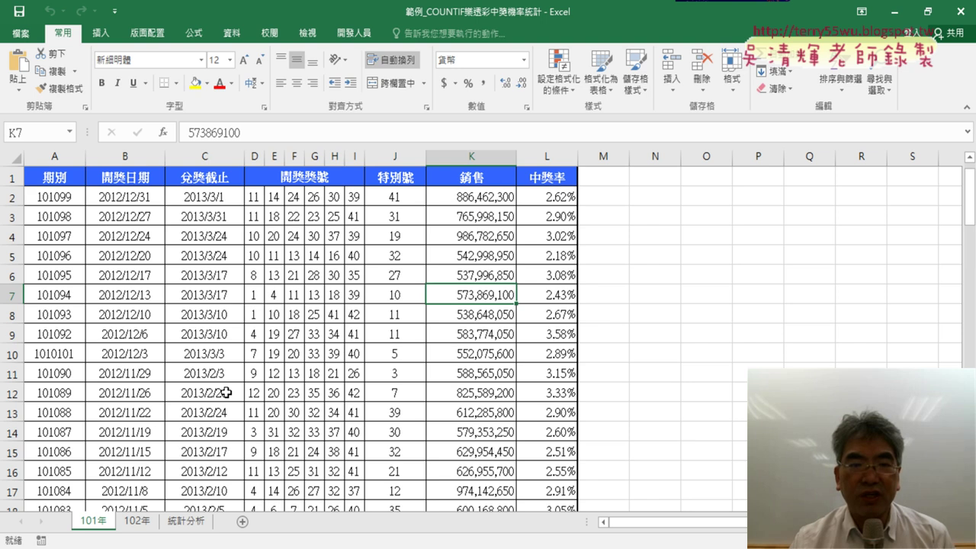
{"action": "left_click_drag", "start_coordinate": [254, 156], "coordinate": [403, 161]}
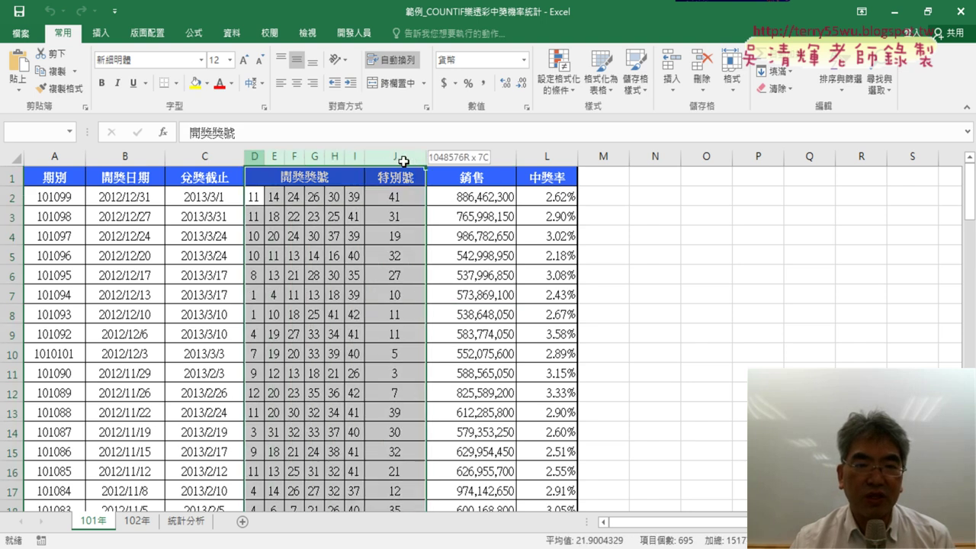
- On the 統計分析 sheet, check how far the 號碼 list in column A runs
{"action": "left_click", "coordinate": [188, 526]}
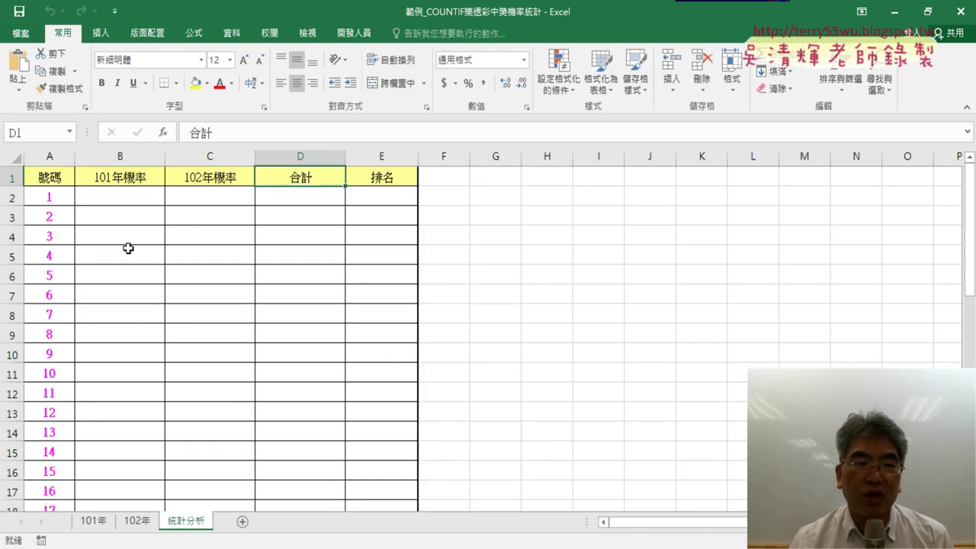
{"action": "left_click", "coordinate": [115, 196]}
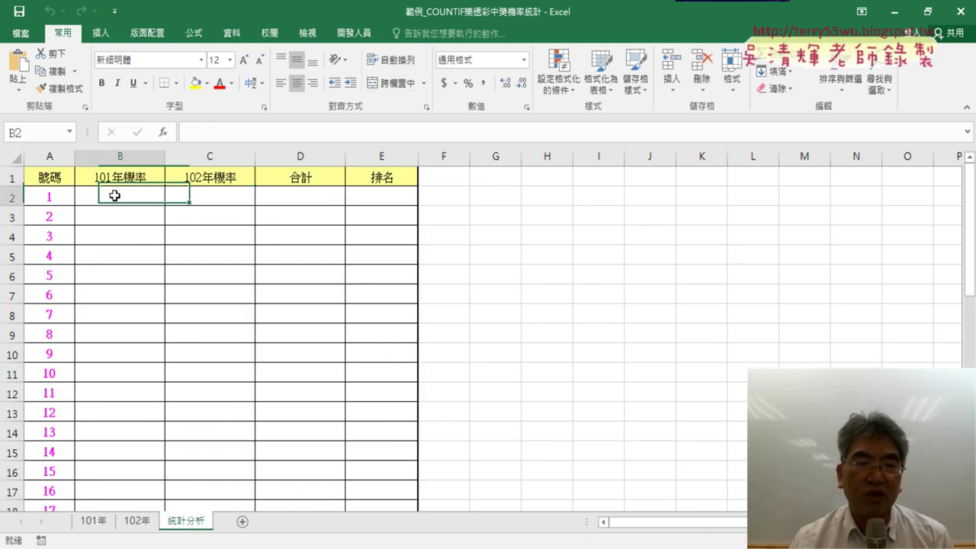
{"action": "left_click", "coordinate": [53, 178]}
{"action": "key", "text": "ctrl+Down"}
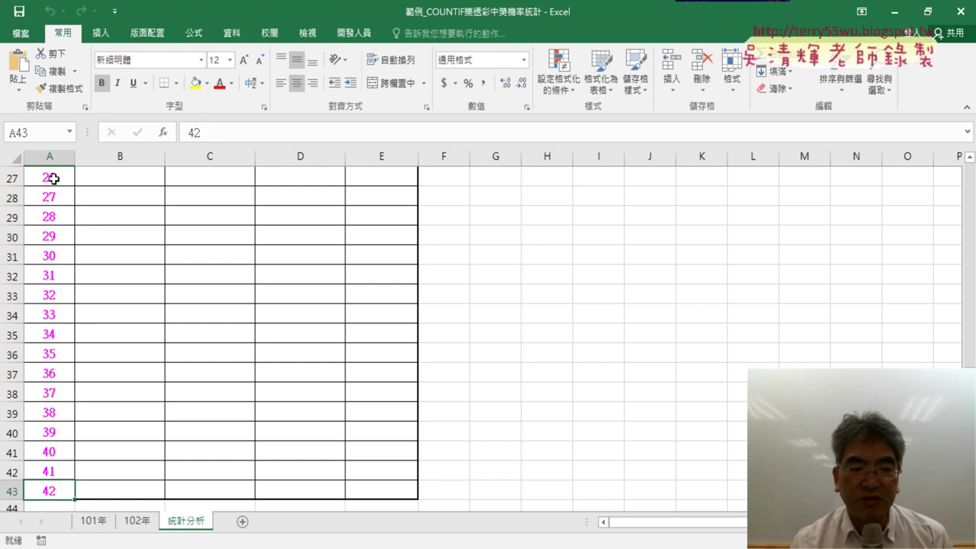
- On the 101年 sheet, confirm the draws end at row 100 (D100:J100), then return to the top
{"action": "left_click", "coordinate": [99, 528]}
{"action": "left_click_drag", "start_coordinate": [254, 156], "coordinate": [360, 158]}
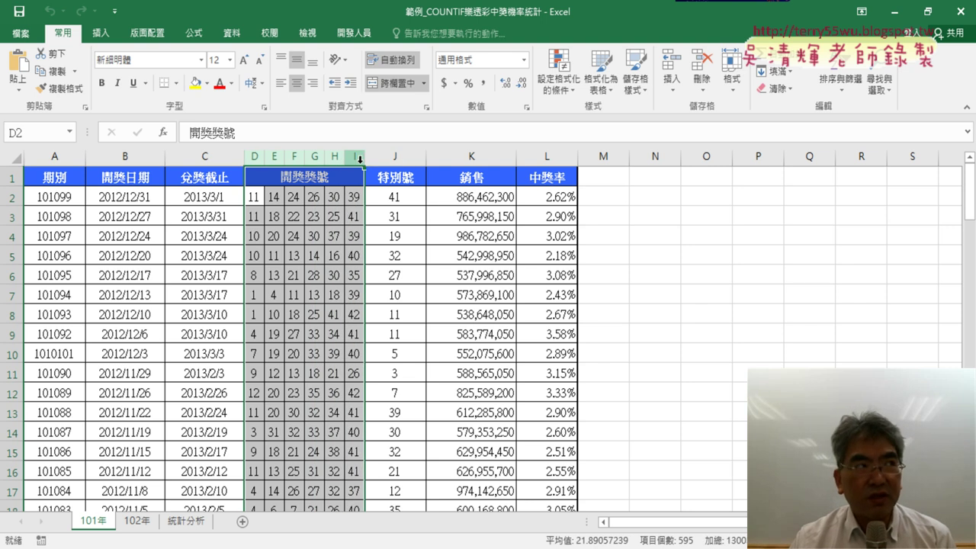
{"action": "left_click", "coordinate": [394, 156]}
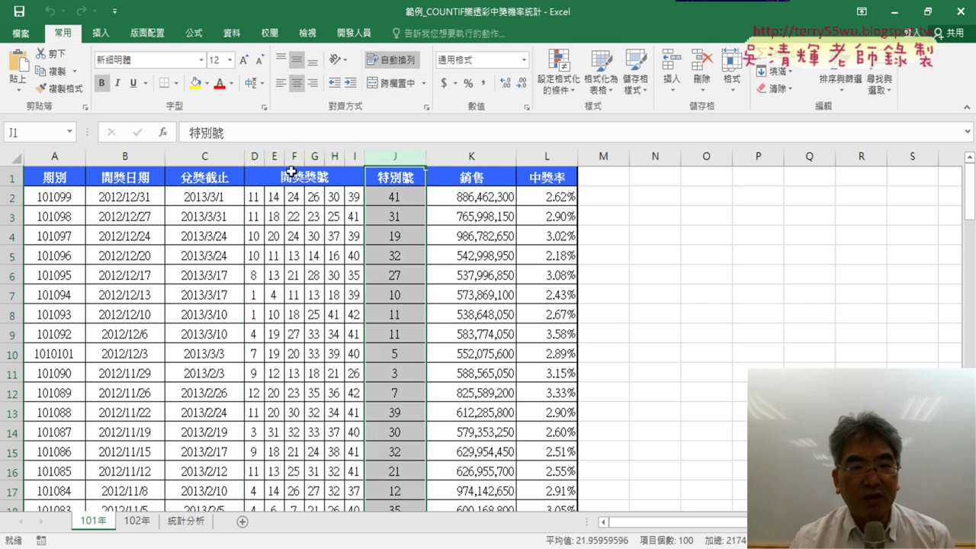
{"action": "left_click", "coordinate": [250, 183]}
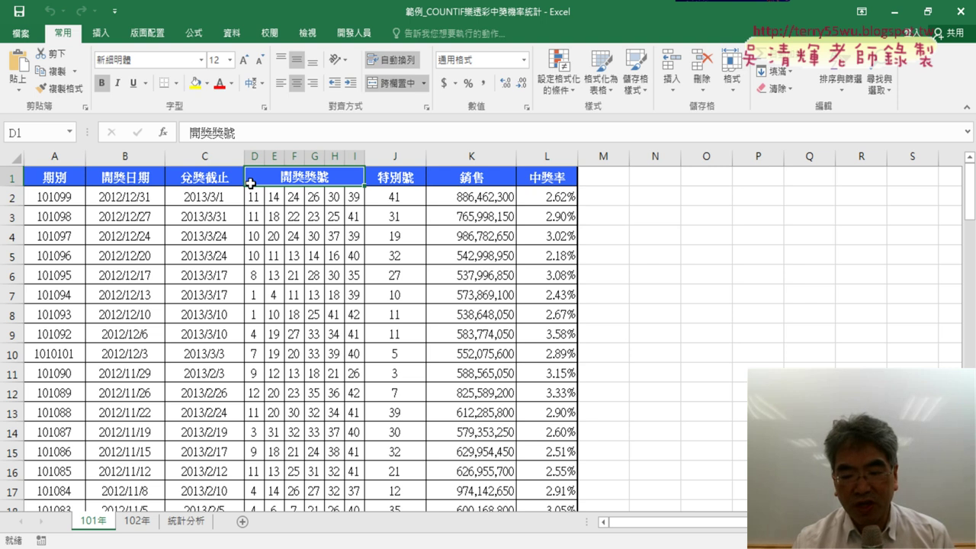
{"action": "key", "text": "ctrl+Down"}
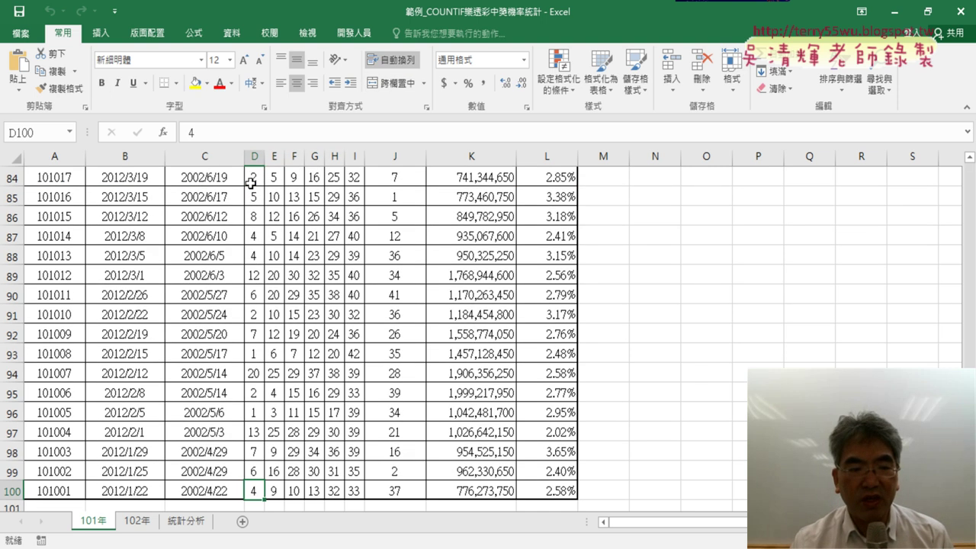
{"action": "left_click", "coordinate": [15, 491]}
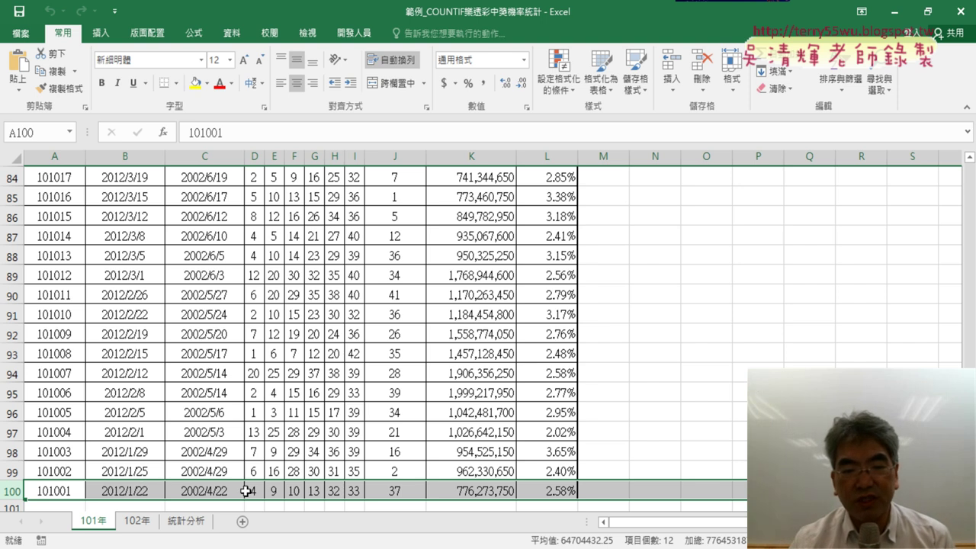
{"action": "left_click_drag", "start_coordinate": [253, 491], "coordinate": [384, 496]}
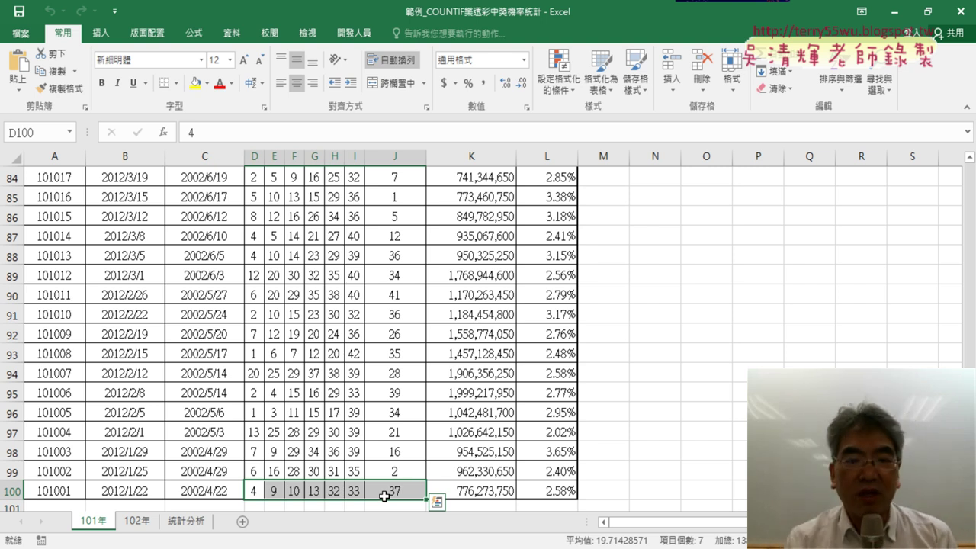
{"action": "key", "text": "ctrl+Up"}
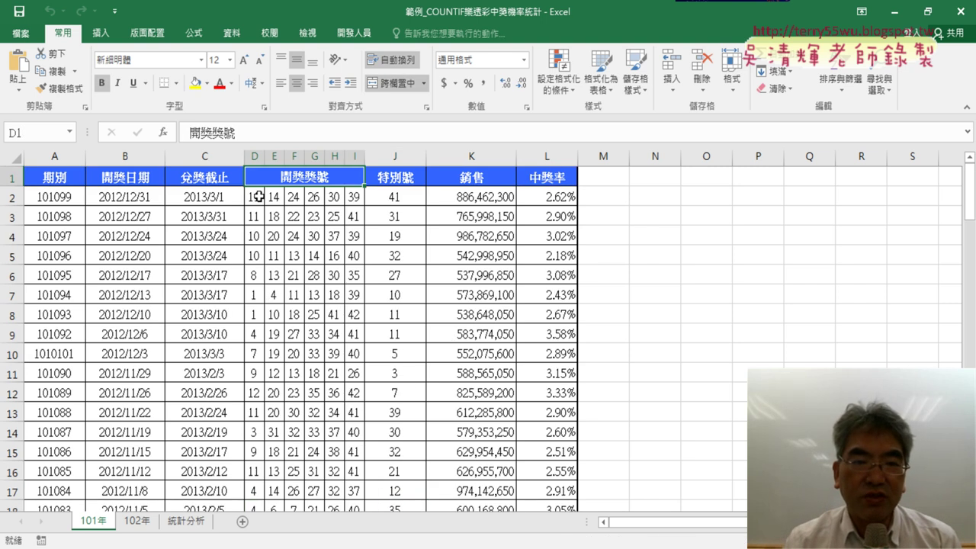
{"action": "left_click_drag", "start_coordinate": [259, 196], "coordinate": [382, 200]}
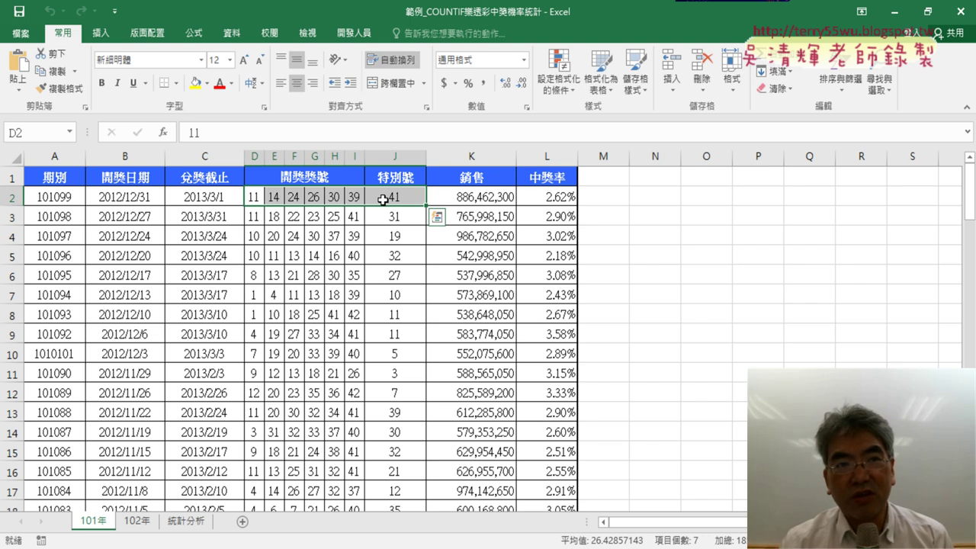
{"action": "left_click", "coordinate": [181, 523]}
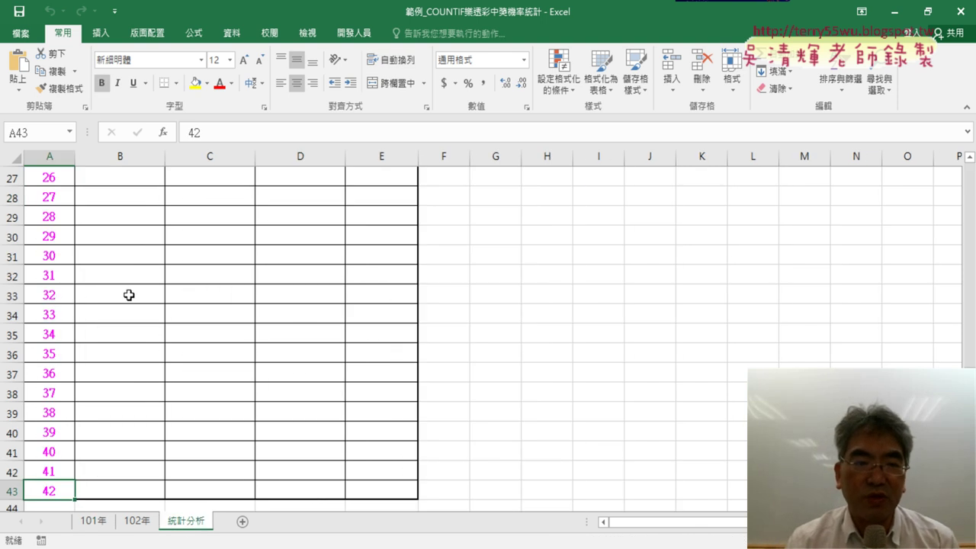
{"action": "scroll", "coordinate": [129, 295], "scroll_direction": "up", "scroll_amount": 9}
{"action": "left_click", "coordinate": [131, 178]}
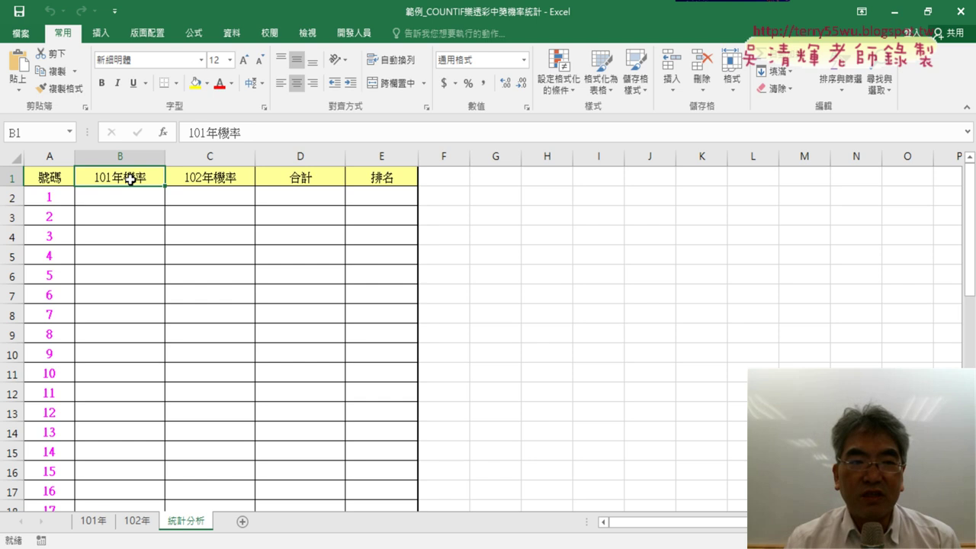
{"action": "left_click", "coordinate": [132, 199]}
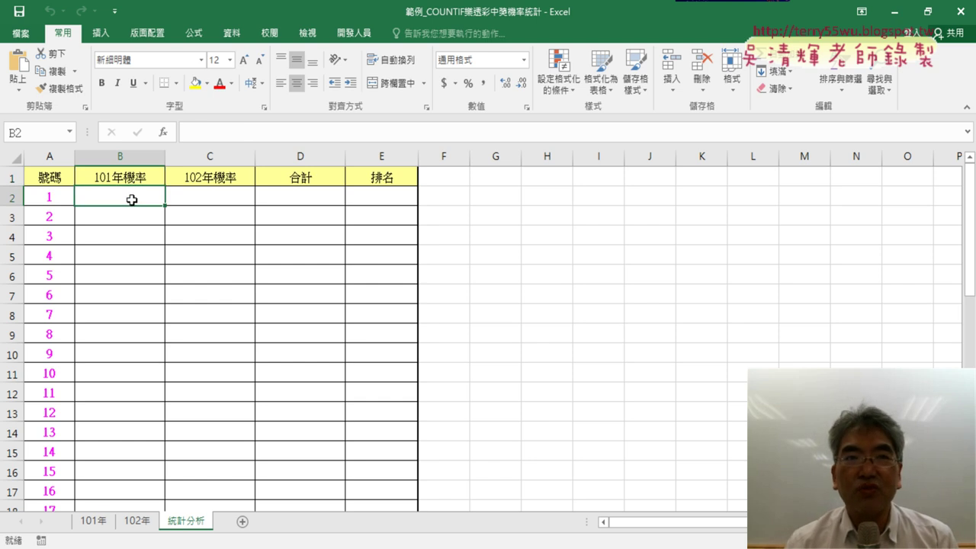
{"action": "left_click", "coordinate": [55, 196]}
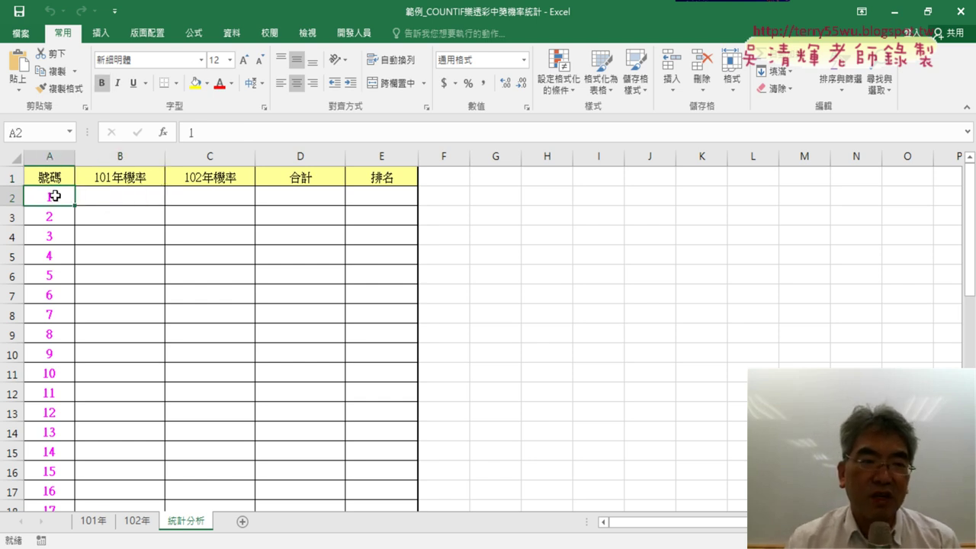
{"action": "left_click", "coordinate": [90, 196]}
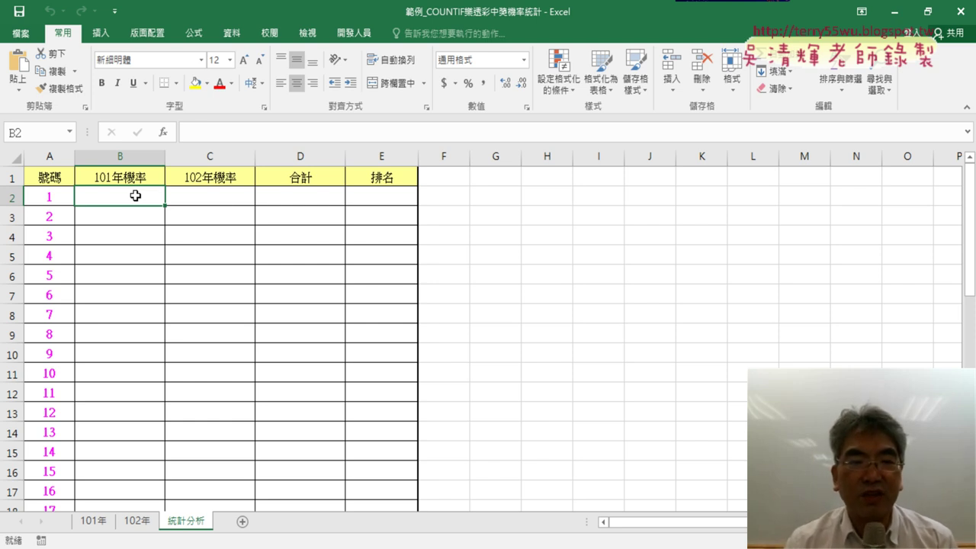
{"action": "left_click", "coordinate": [237, 193]}
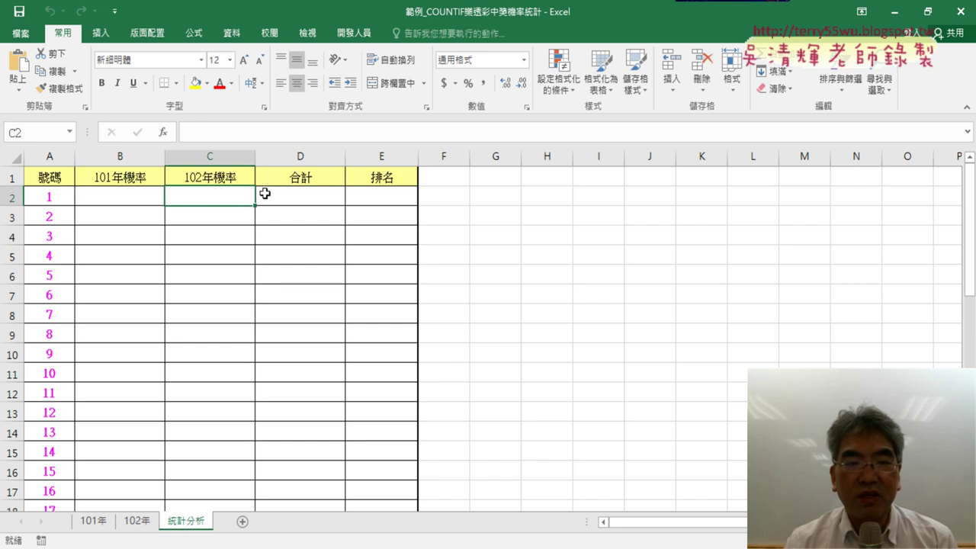
{"action": "left_click", "coordinate": [300, 194]}
{"action": "left_click", "coordinate": [379, 193]}
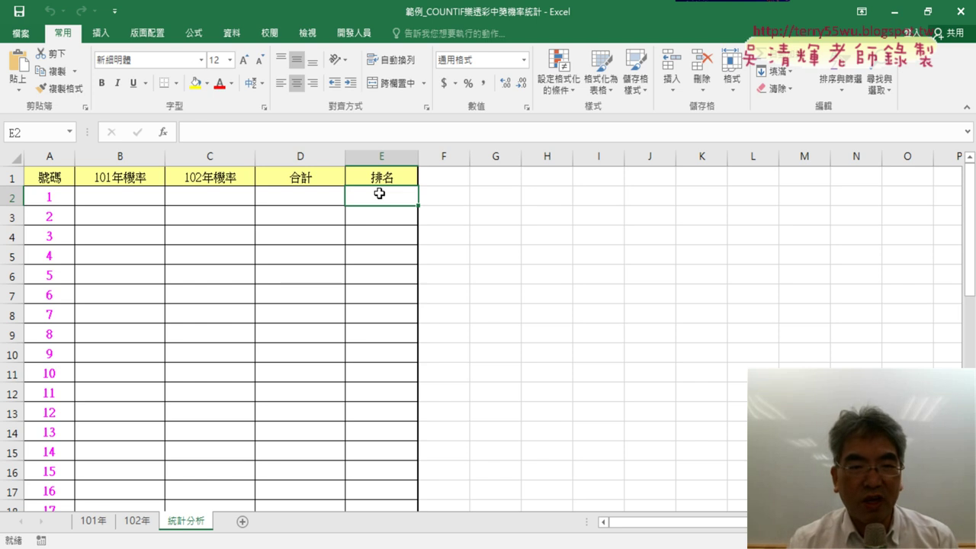
{"action": "left_click", "coordinate": [97, 524]}
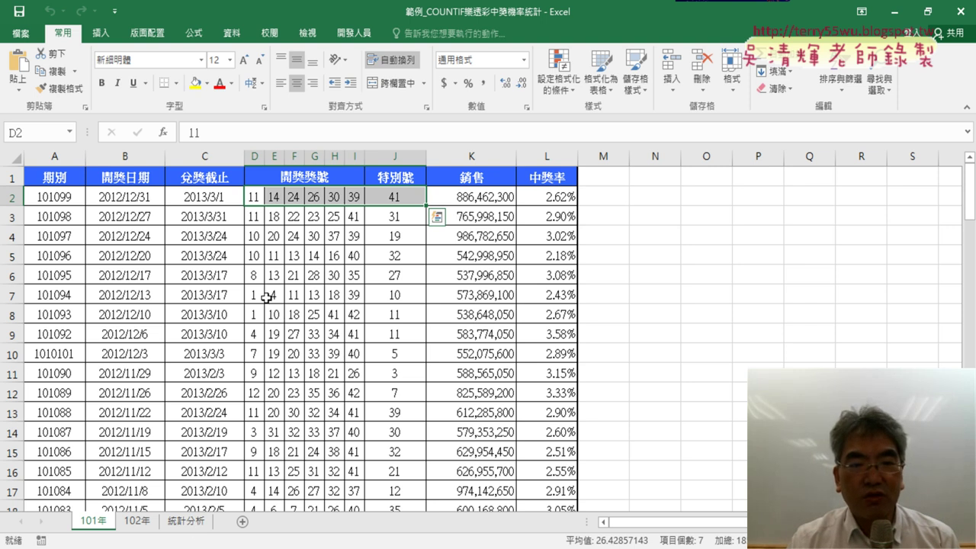
{"action": "left_click_drag", "start_coordinate": [254, 294], "coordinate": [254, 313]}
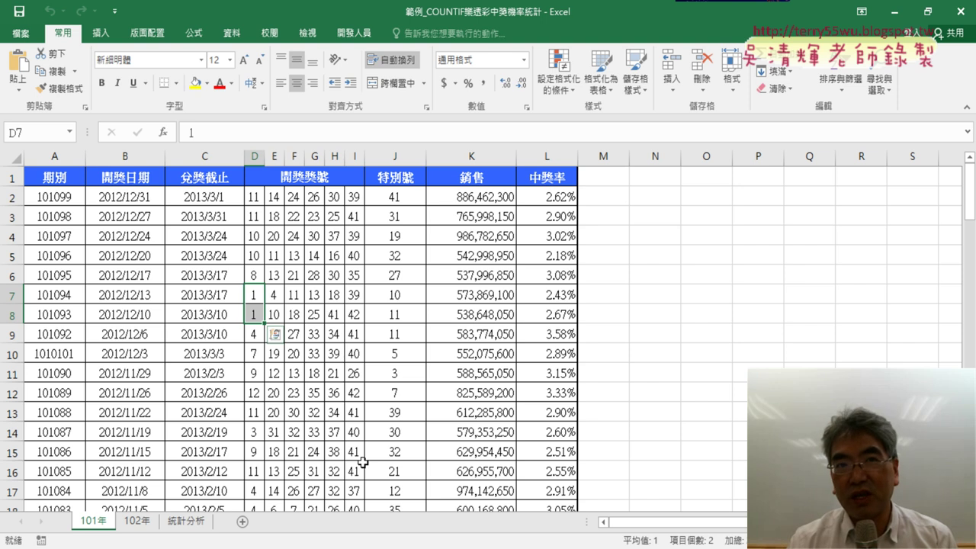
{"action": "left_click", "coordinate": [194, 523]}
- For cell B2, open Insert Function, choose the 統計 category and scroll down to COUNTIF
{"action": "left_click", "coordinate": [139, 194]}
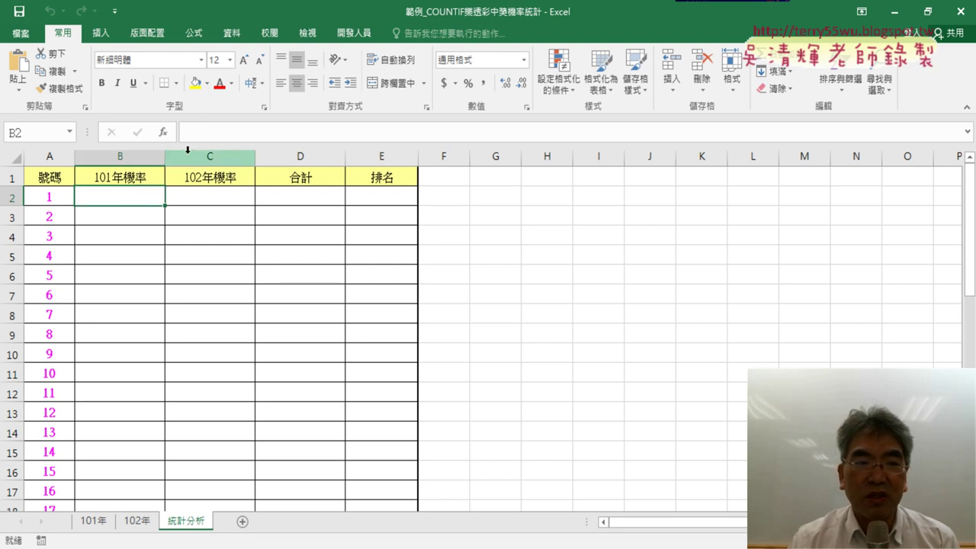
{"action": "left_click", "coordinate": [166, 134]}
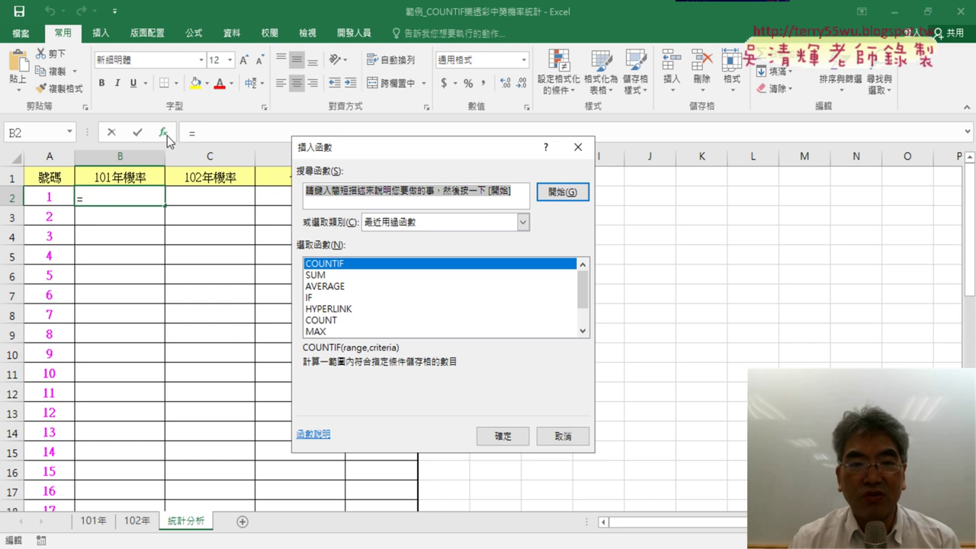
{"action": "left_click", "coordinate": [469, 222]}
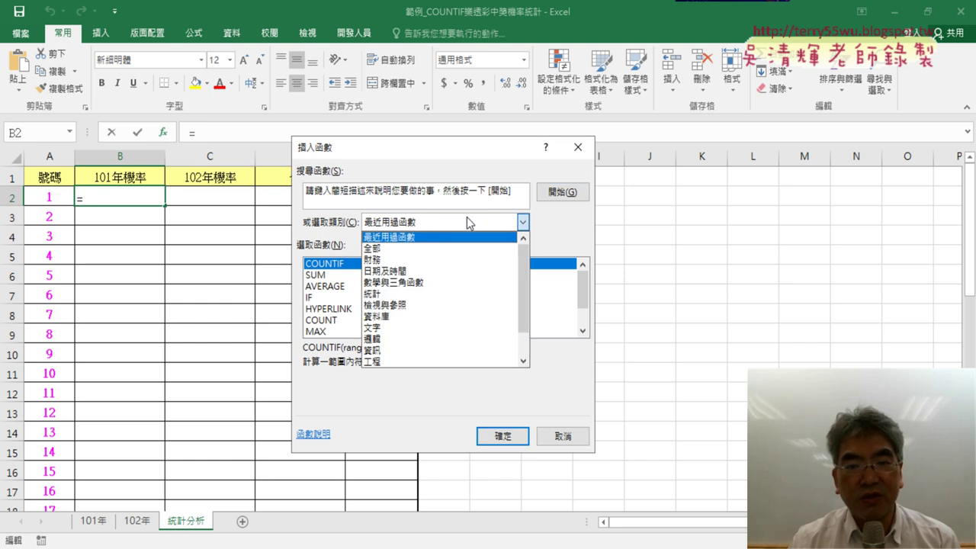
{"action": "left_click", "coordinate": [441, 297]}
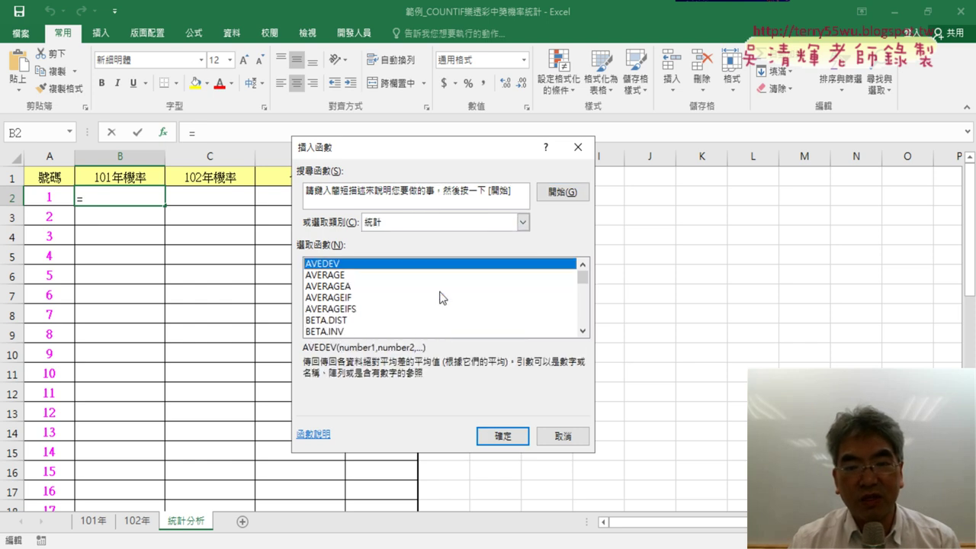
{"action": "left_click", "coordinate": [583, 331]}
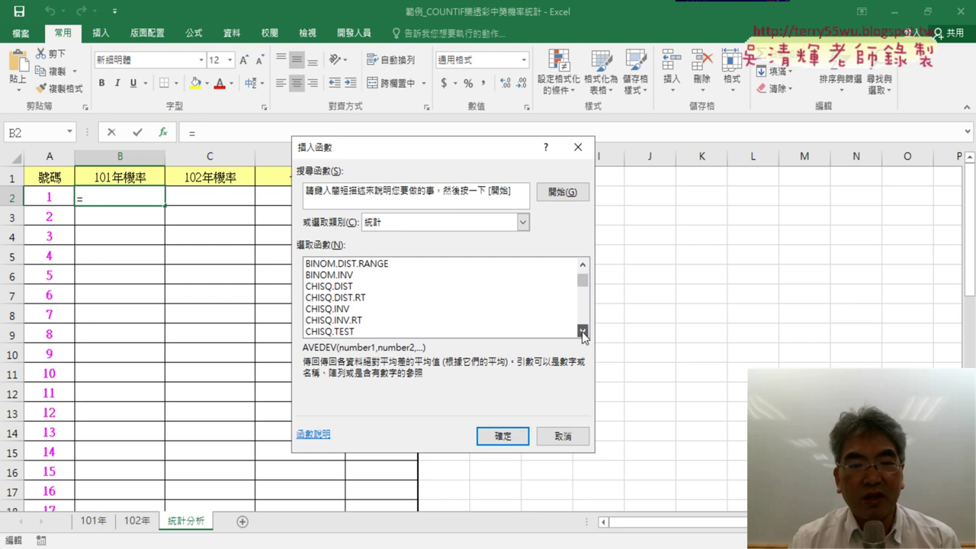
{"action": "left_click", "coordinate": [583, 332]}
{"action": "left_click", "coordinate": [582, 331]}
{"action": "left_click", "coordinate": [583, 332]}
{"action": "left_click", "coordinate": [582, 332]}
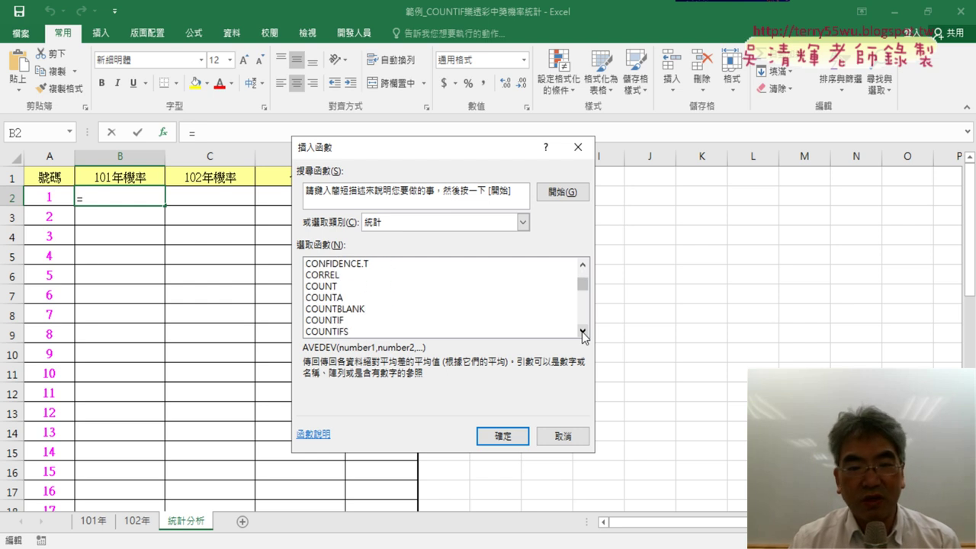
{"action": "left_click", "coordinate": [364, 321]}
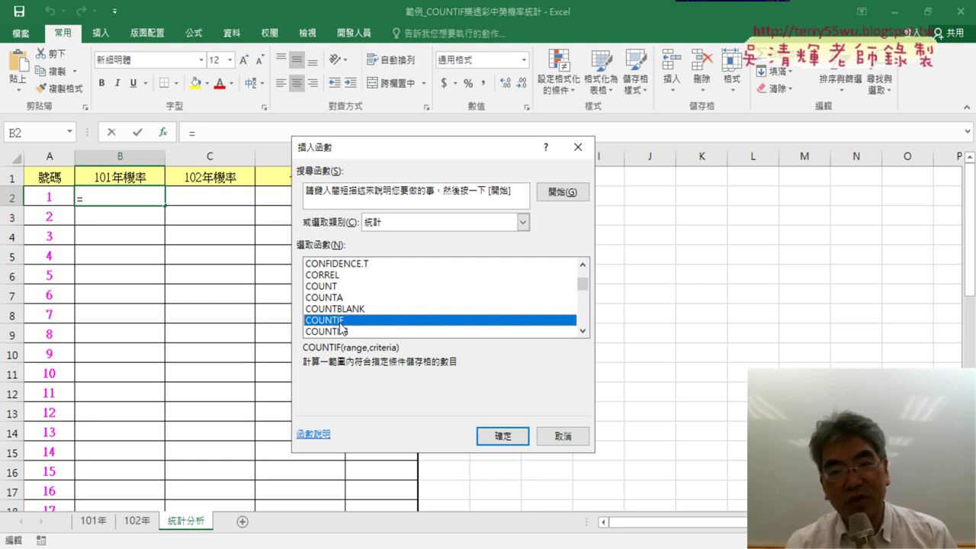
{"action": "left_click", "coordinate": [361, 288]}
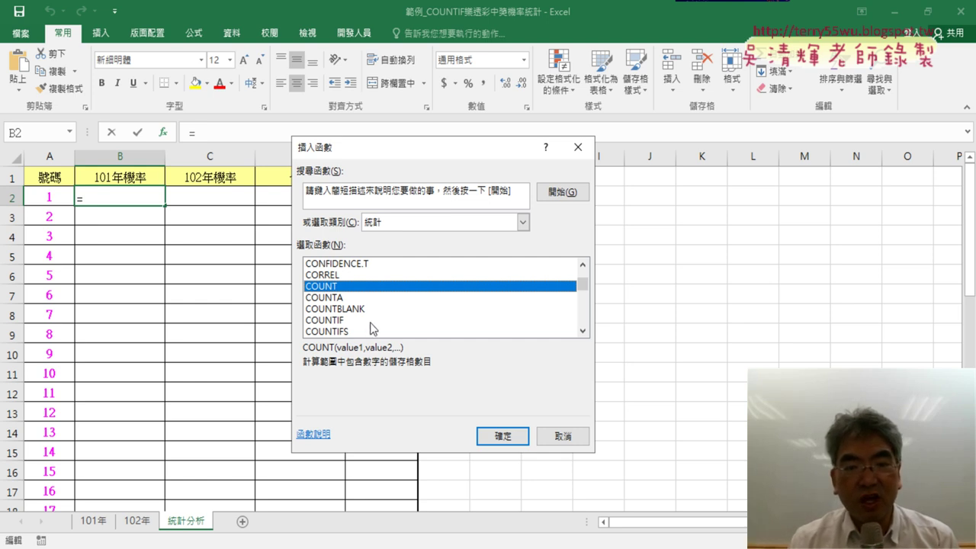
{"action": "left_click", "coordinate": [370, 299]}
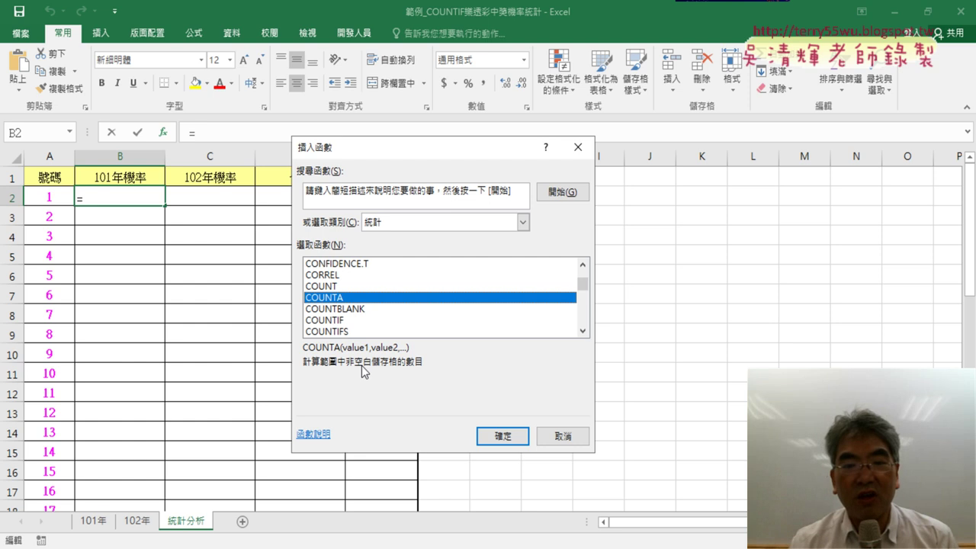
- Compare the COUNTBLANK, COUNTIF and COUNTIFS descriptions in the function list
{"action": "left_click", "coordinate": [363, 313]}
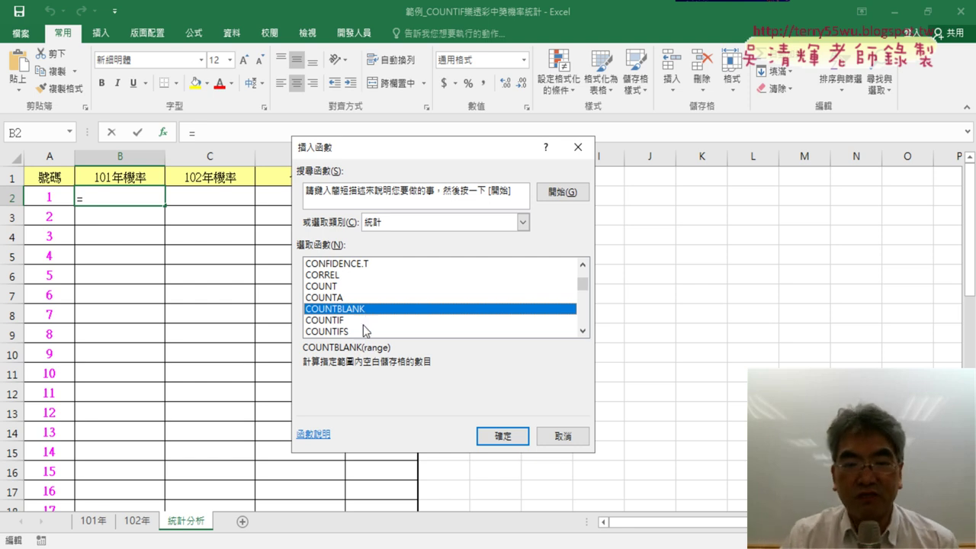
{"action": "left_click", "coordinate": [363, 323]}
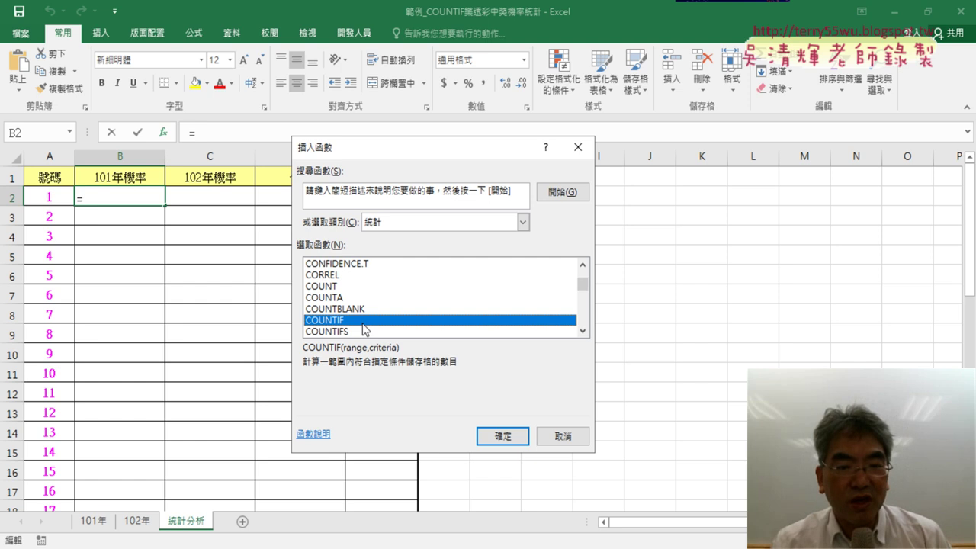
{"action": "left_click", "coordinate": [363, 331]}
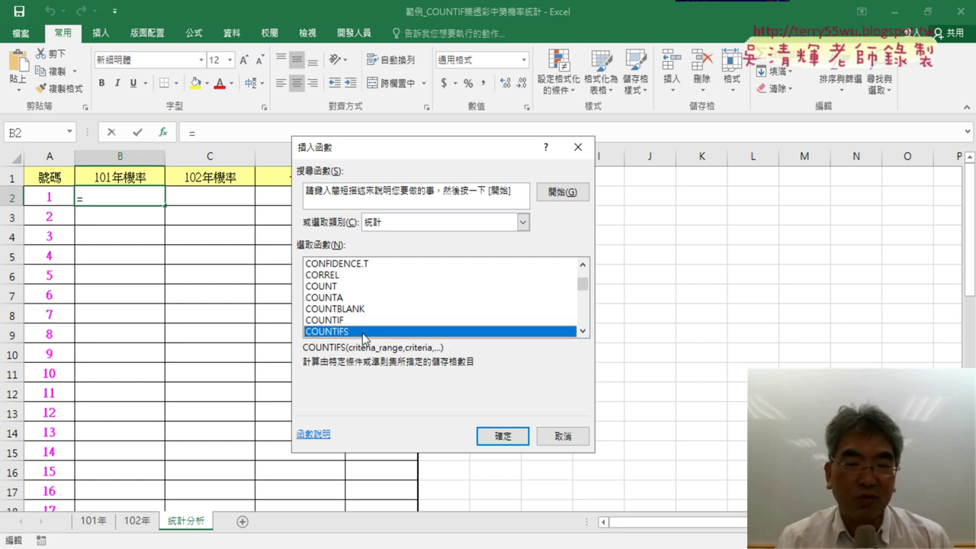
{"action": "left_click", "coordinate": [362, 324]}
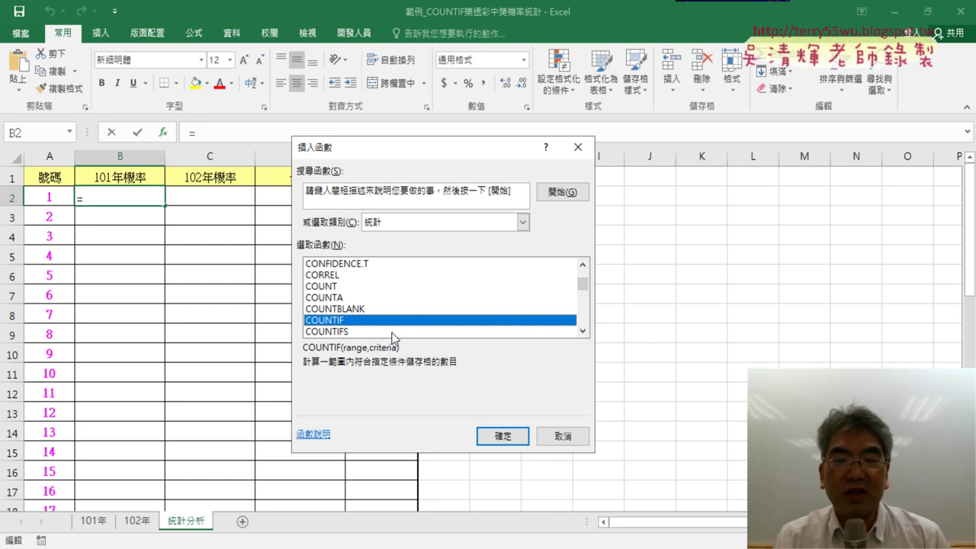
{"action": "left_click", "coordinate": [393, 333]}
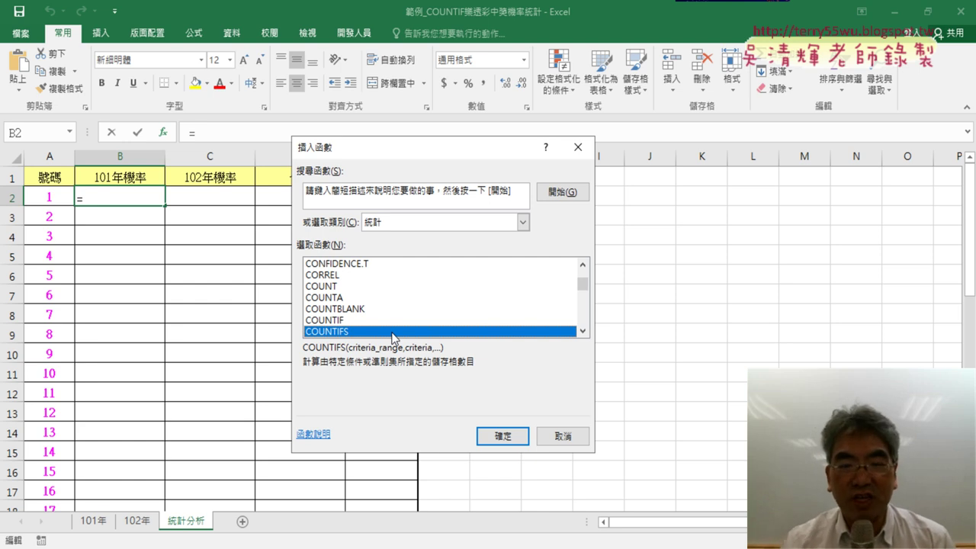
- Choose COUNTIF and confirm it, leaving empty Range and Criteria arguments
{"action": "left_click", "coordinate": [583, 331]}
{"action": "left_click", "coordinate": [583, 331]}
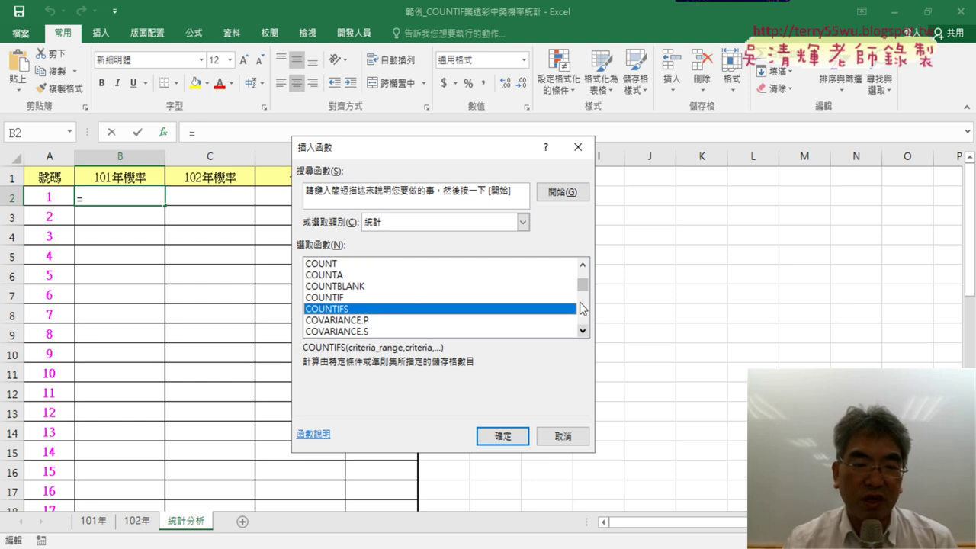
{"action": "left_click", "coordinate": [583, 264]}
{"action": "left_click", "coordinate": [583, 264]}
{"action": "left_click", "coordinate": [583, 265]}
{"action": "left_click", "coordinate": [333, 332]}
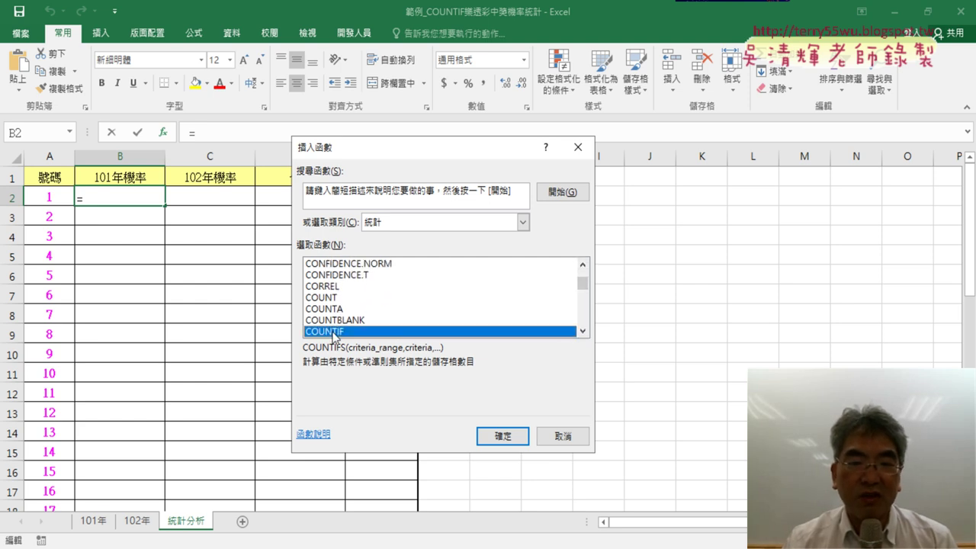
{"action": "left_click", "coordinate": [505, 438]}
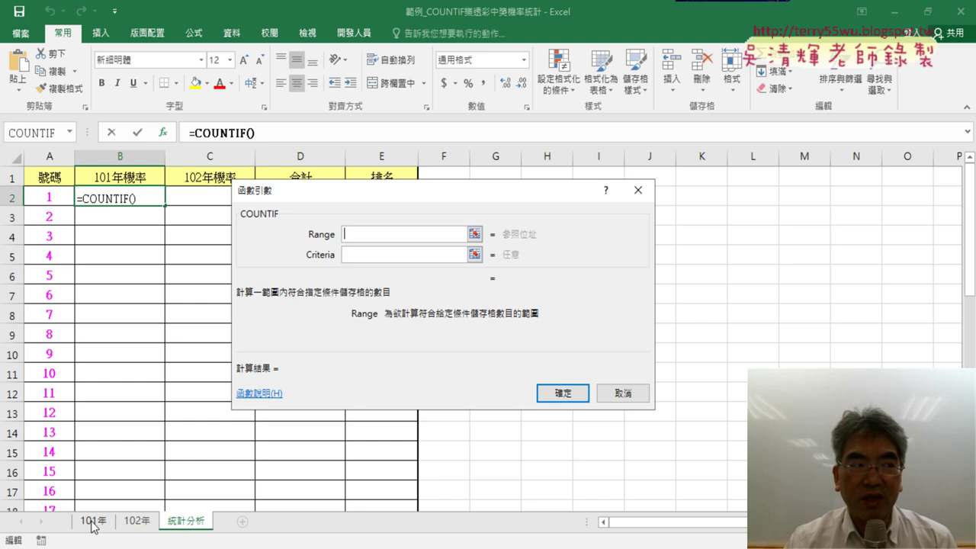
- Set the COUNTIF Range to '101年'!D2:J100, covering all 2012 draw numbers
{"action": "left_click", "coordinate": [93, 522]}
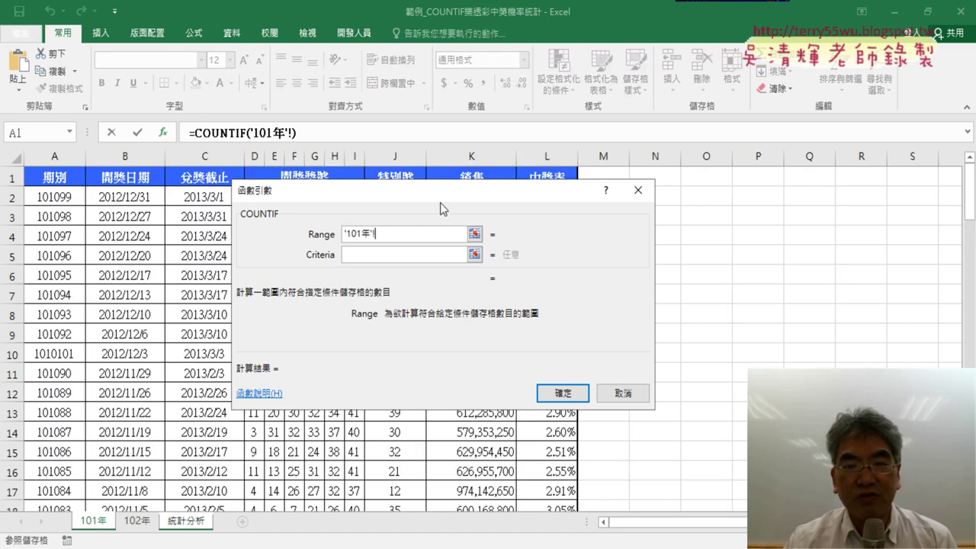
{"action": "left_click_drag", "start_coordinate": [444, 195], "coordinate": [701, 154]}
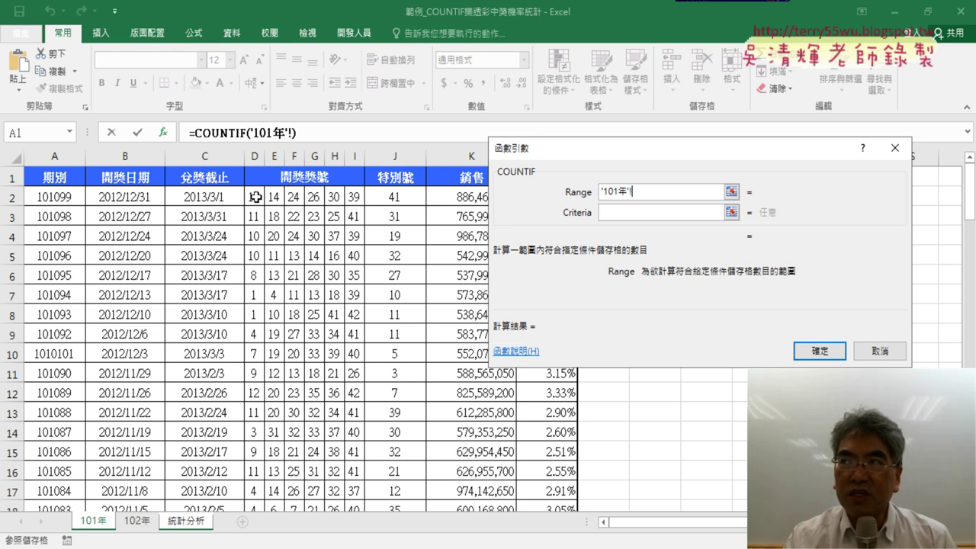
{"action": "left_click_drag", "start_coordinate": [255, 197], "coordinate": [380, 199]}
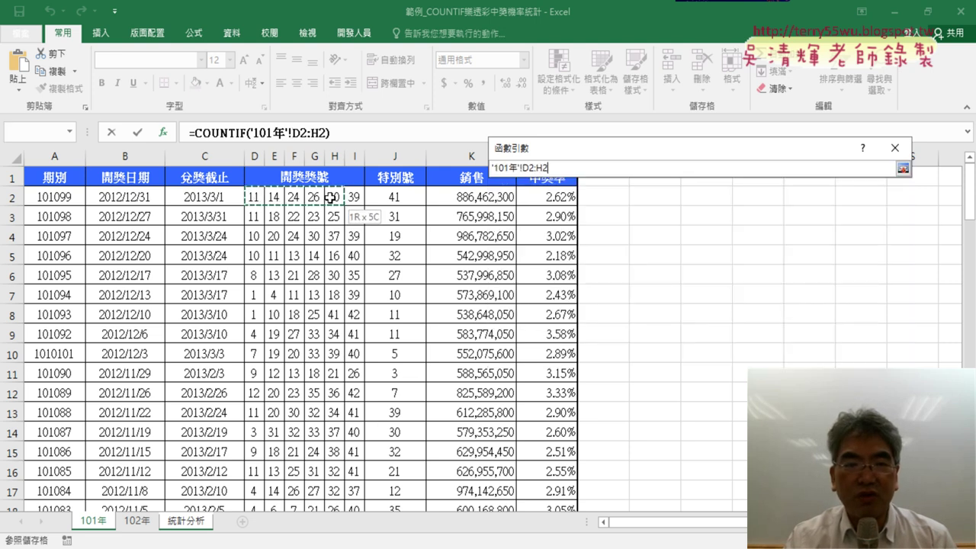
{"action": "left_click_drag", "start_coordinate": [379, 198], "coordinate": [379, 198]}
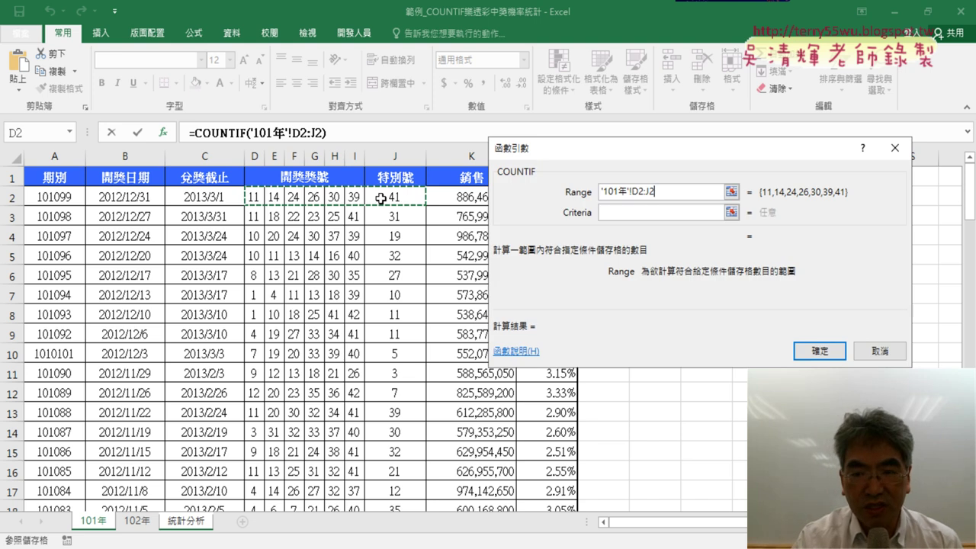
{"action": "key", "text": "BackSpace"}
{"action": "type", "text": "100"}
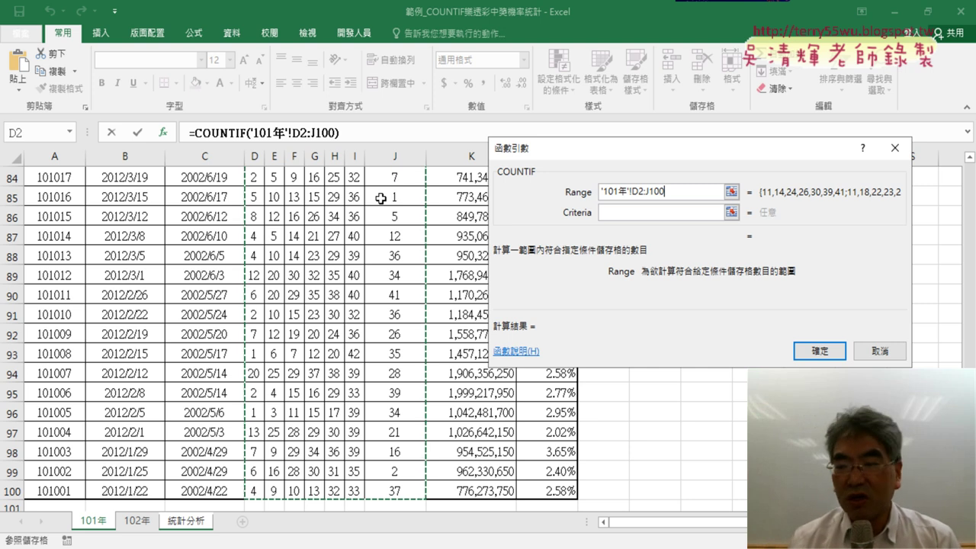
- Set Criteria to A2, lock the range as '101年'!D$2:J$100, and confirm so B2 shows 17
{"action": "left_click", "coordinate": [642, 212]}
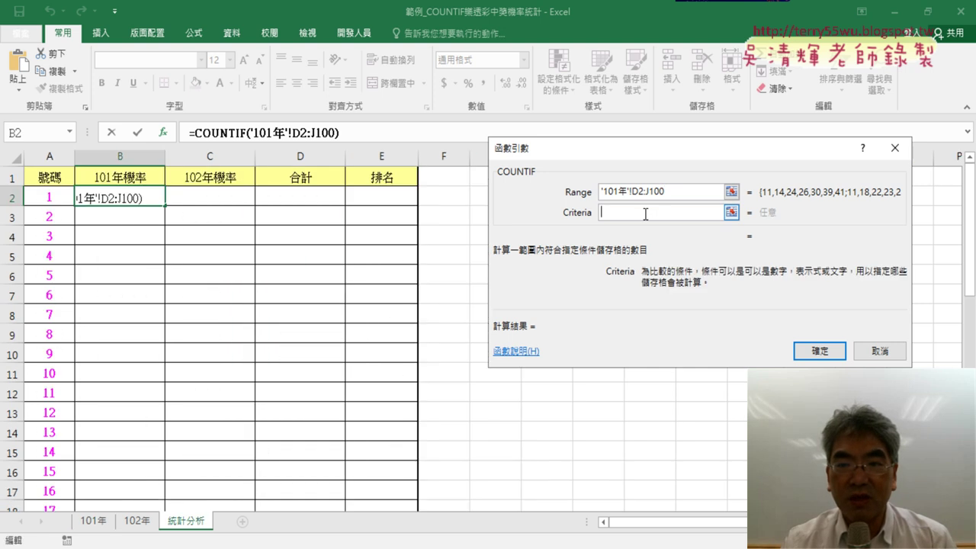
{"action": "left_click", "coordinate": [61, 200]}
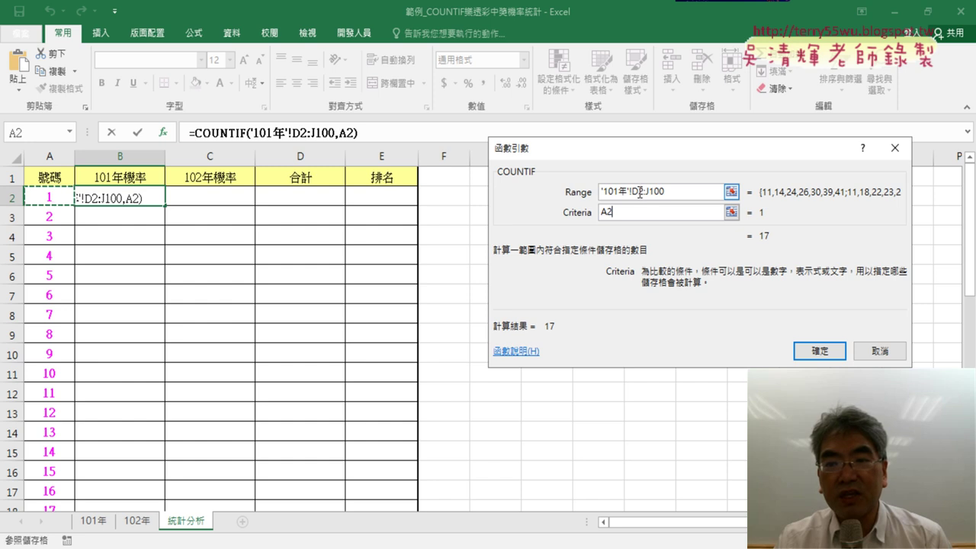
{"action": "left_click", "coordinate": [640, 193]}
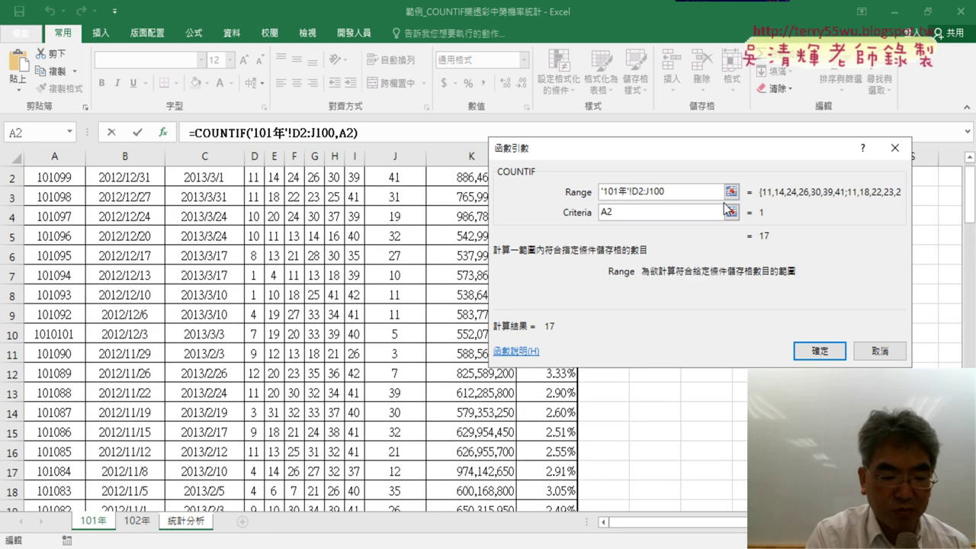
{"action": "type", "text": "$2:J"}
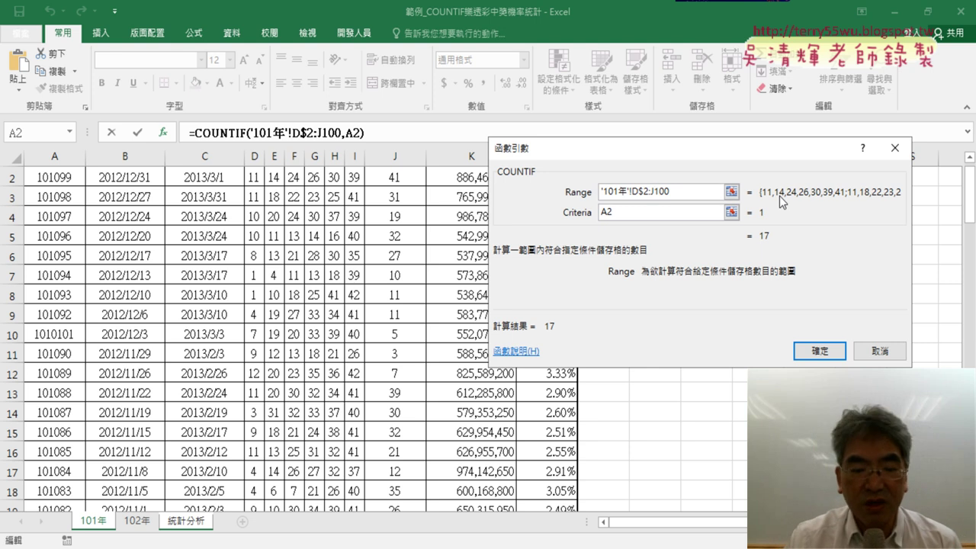
{"action": "type", "text": "$"}
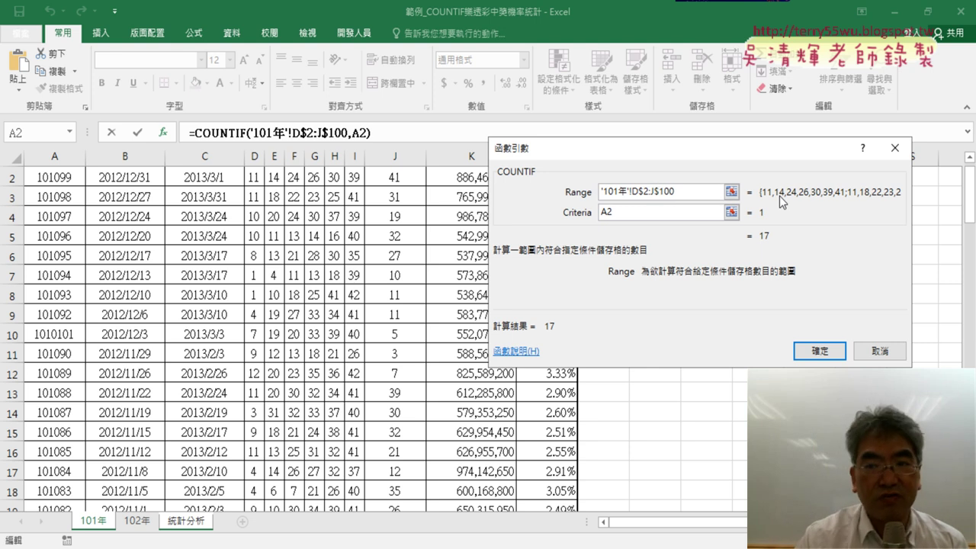
{"action": "left_click", "coordinate": [819, 350]}
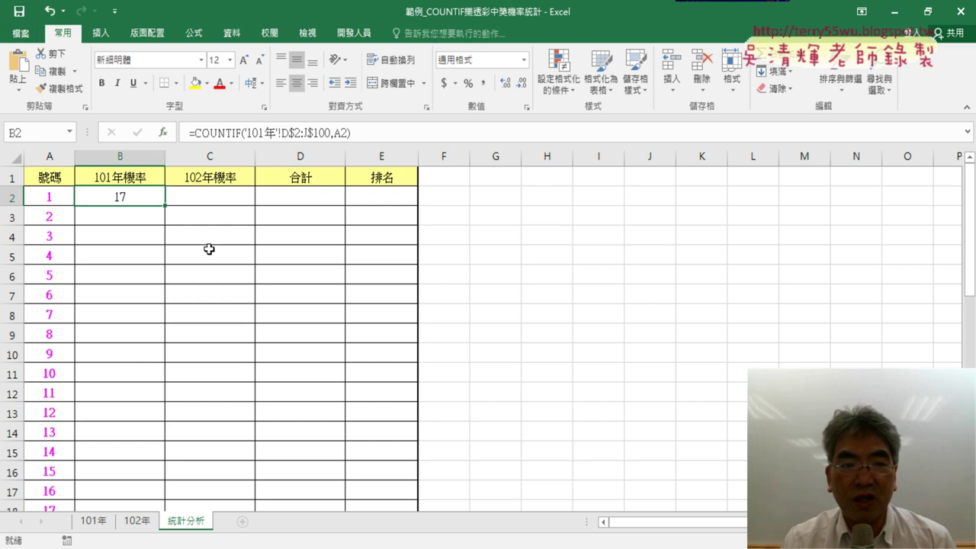
- Fill B2's COUNTIF formula down to B43 and scroll through counts for all 42 numbers
{"action": "double_click", "coordinate": [163, 204]}
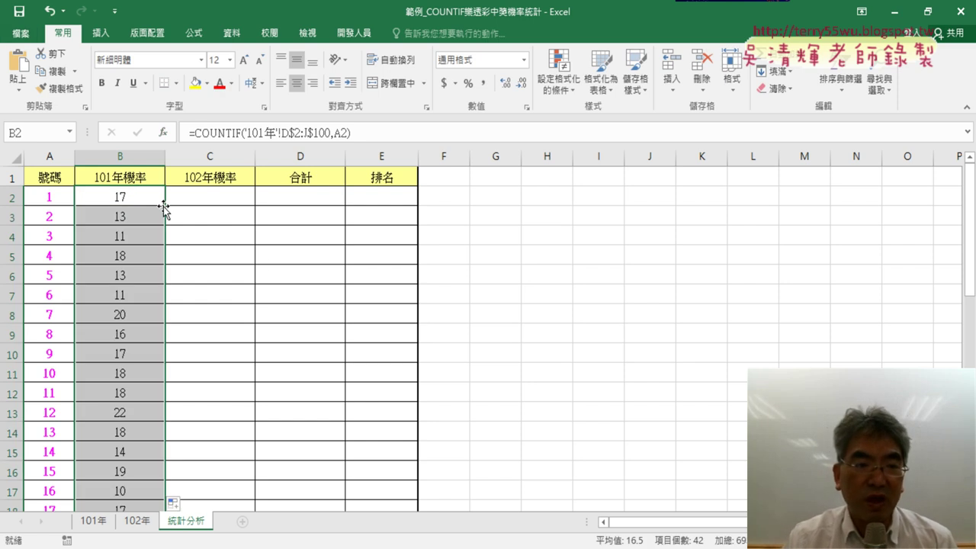
{"action": "scroll", "coordinate": [163, 206], "scroll_direction": "down", "scroll_amount": 1}
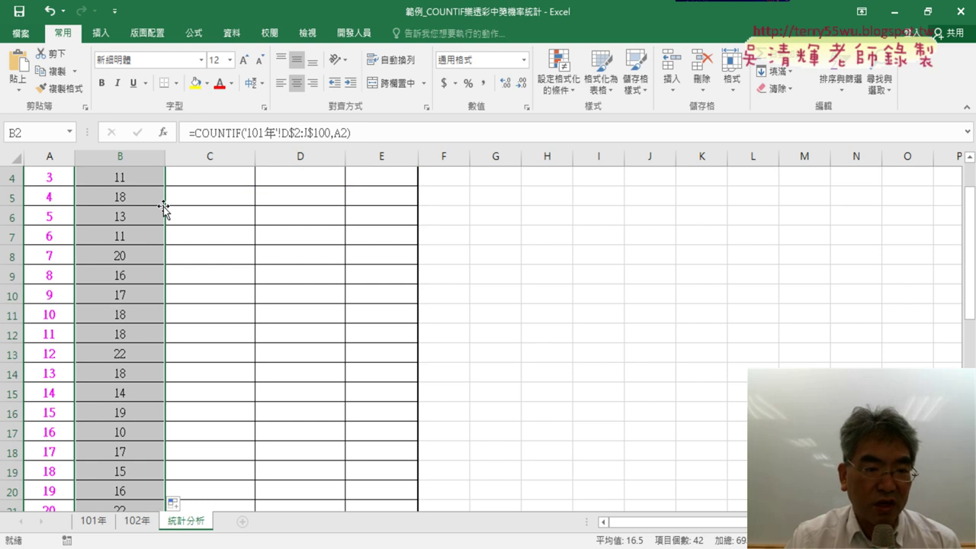
{"action": "scroll", "coordinate": [163, 205], "scroll_direction": "down", "scroll_amount": 1}
{"action": "scroll", "coordinate": [163, 206], "scroll_direction": "down", "scroll_amount": 1}
{"action": "scroll", "coordinate": [163, 206], "scroll_direction": "down", "scroll_amount": 1}
{"action": "scroll", "coordinate": [163, 206], "scroll_direction": "down", "scroll_amount": 1}
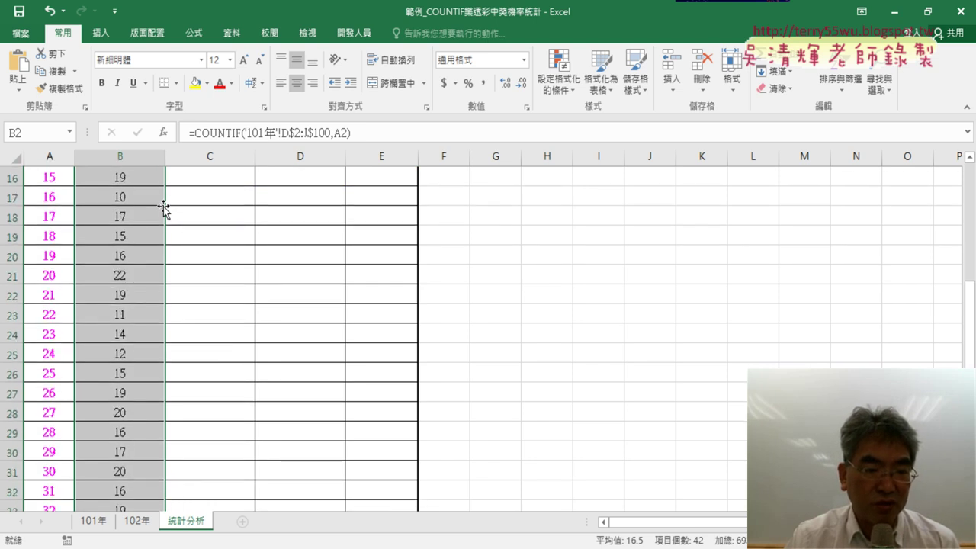
{"action": "scroll", "coordinate": [163, 206], "scroll_direction": "down", "scroll_amount": 1}
{"action": "scroll", "coordinate": [163, 206], "scroll_direction": "down", "scroll_amount": 1}
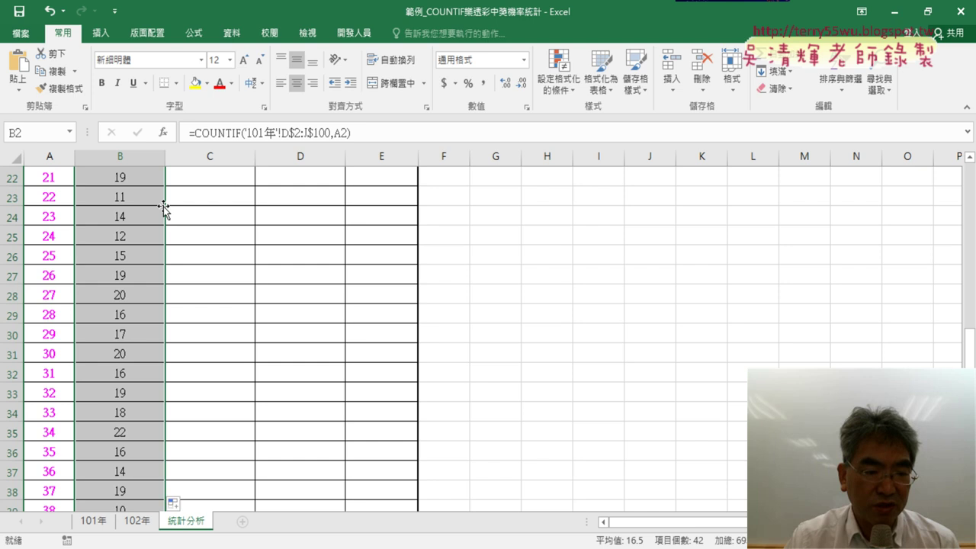
{"action": "scroll", "coordinate": [163, 206], "scroll_direction": "down", "scroll_amount": 1}
{"action": "scroll", "coordinate": [163, 206], "scroll_direction": "down", "scroll_amount": 1}
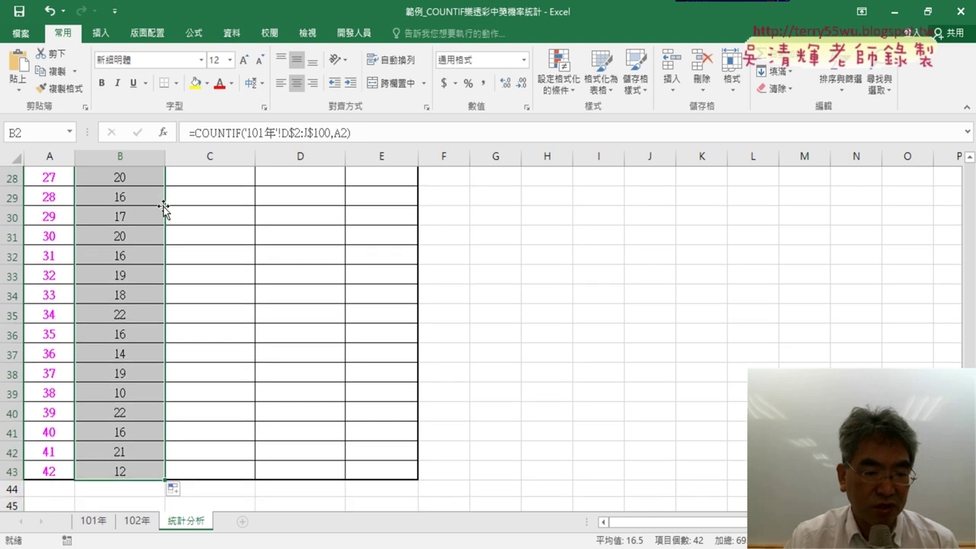
{"action": "scroll", "coordinate": [163, 206], "scroll_direction": "up", "scroll_amount": 7}
{"action": "scroll", "coordinate": [164, 206], "scroll_direction": "up", "scroll_amount": 2}
{"action": "left_click", "coordinate": [223, 197]}
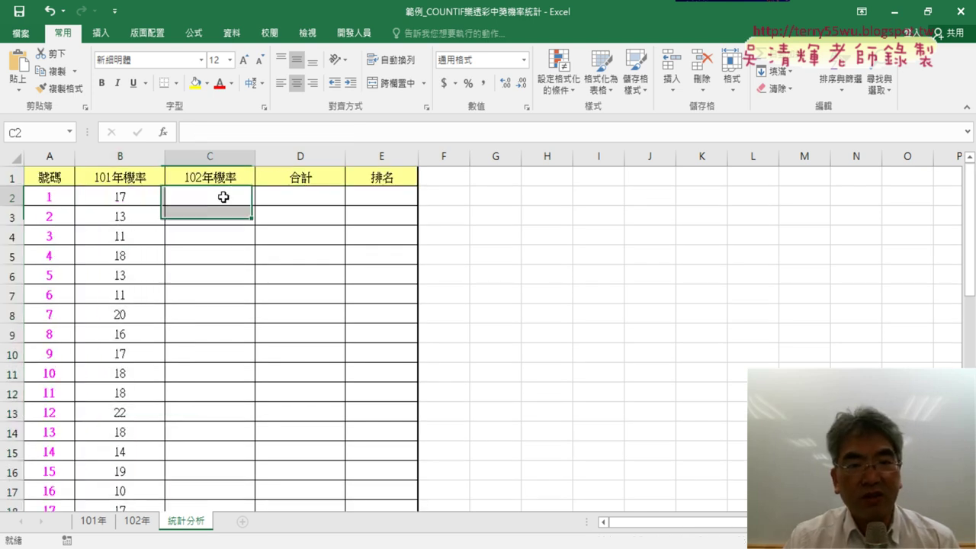
{"action": "left_click", "coordinate": [224, 196]}
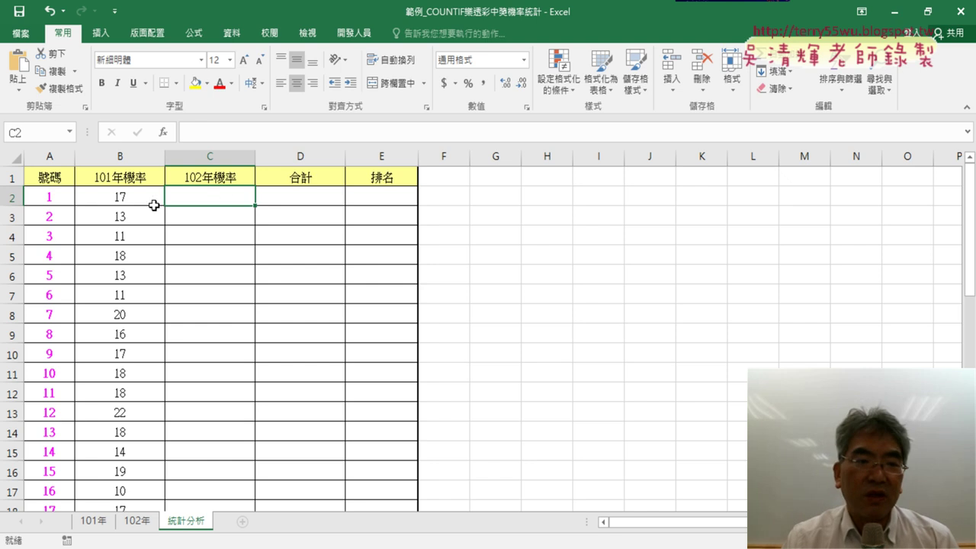
{"action": "left_click", "coordinate": [124, 198]}
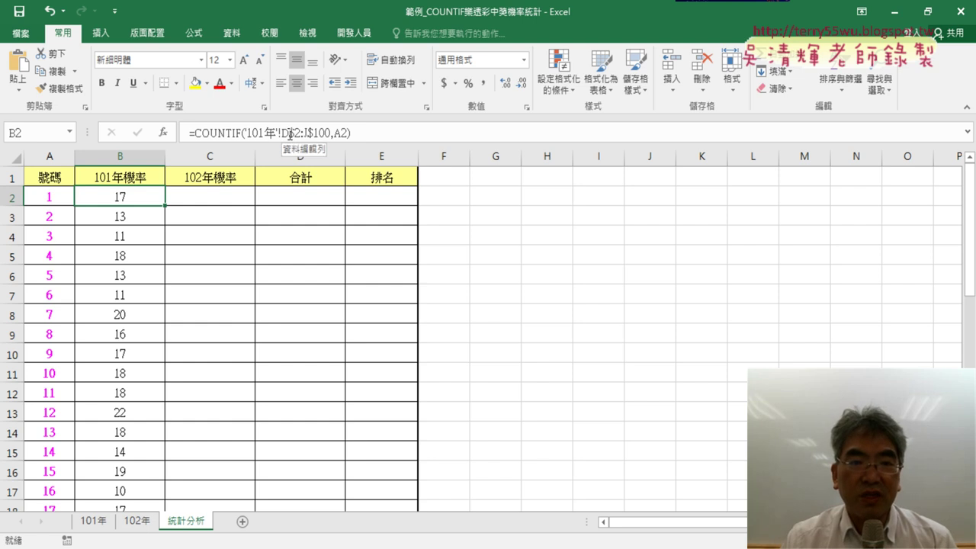
{"action": "left_click", "coordinate": [140, 522]}
{"action": "left_click", "coordinate": [222, 176]}
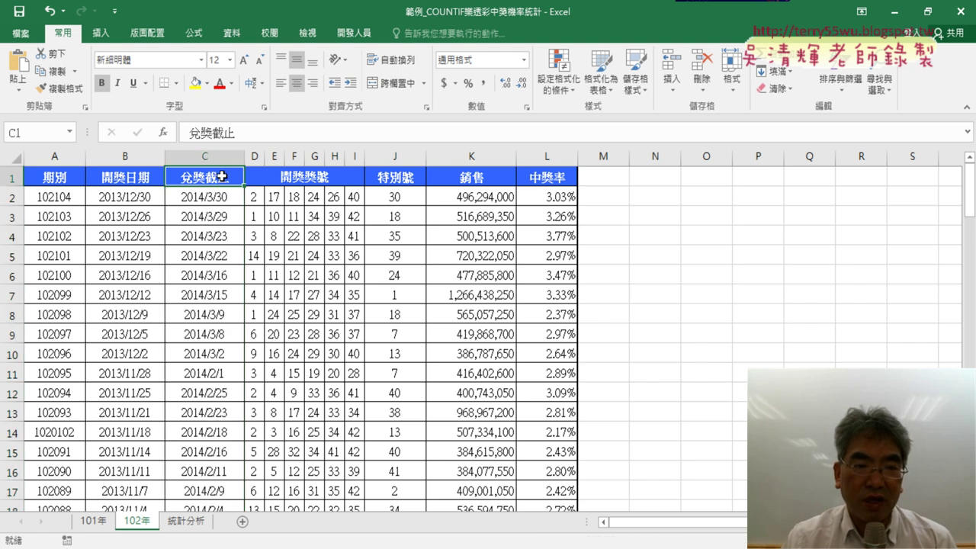
{"action": "key", "text": "ctrl+Down"}
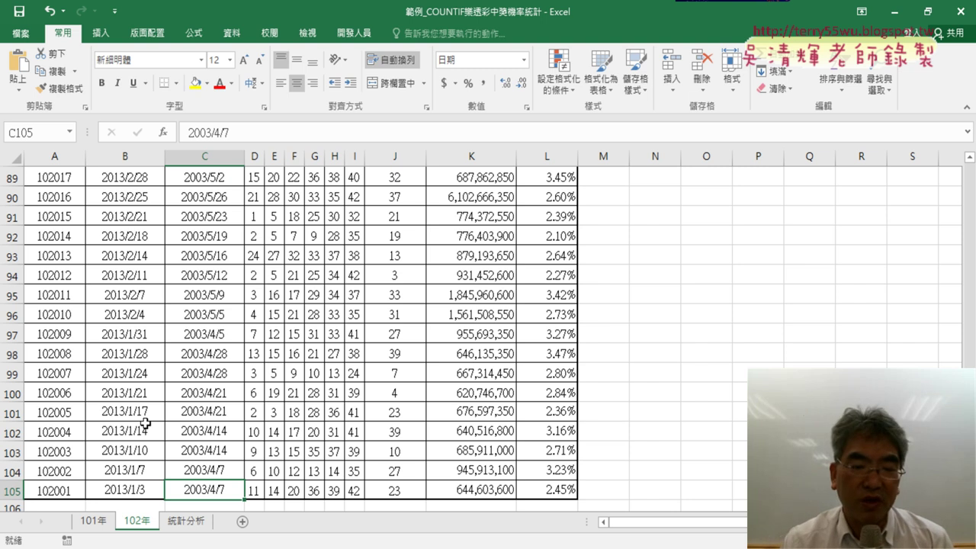
{"action": "left_click", "coordinate": [177, 525]}
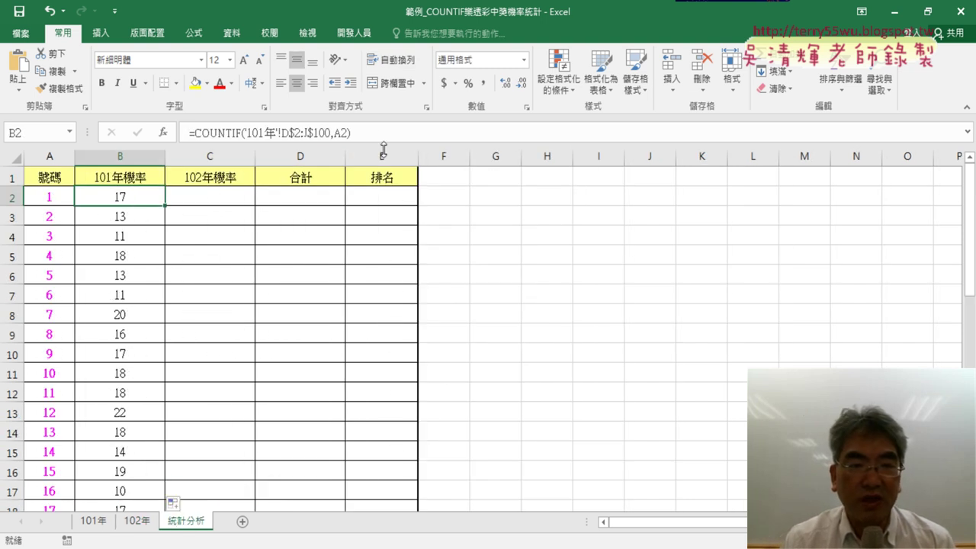
{"action": "left_click_drag", "start_coordinate": [350, 133], "coordinate": [189, 132]}
- Copy B2's COUNTIF formula text and paste it into cell C2
{"action": "right_click", "coordinate": [275, 133]}
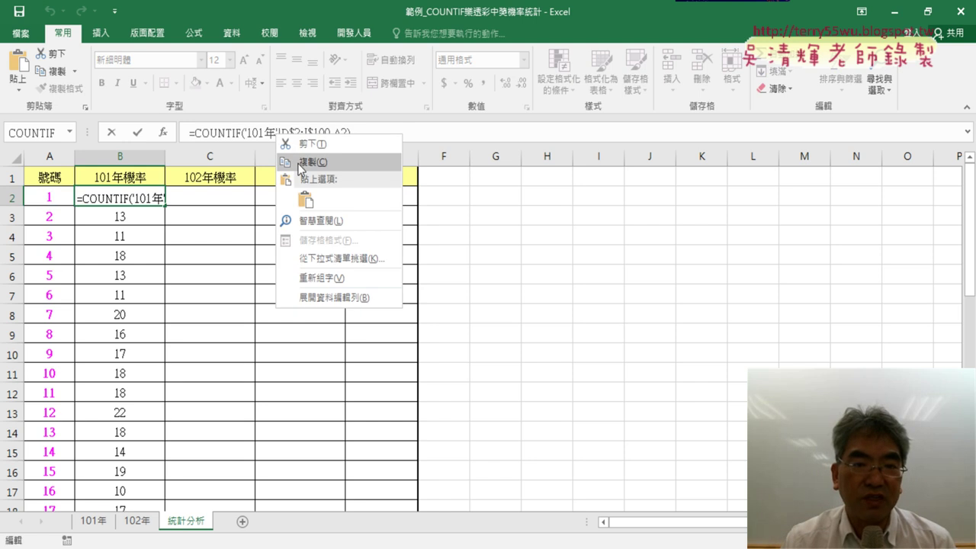
{"action": "left_click", "coordinate": [300, 162]}
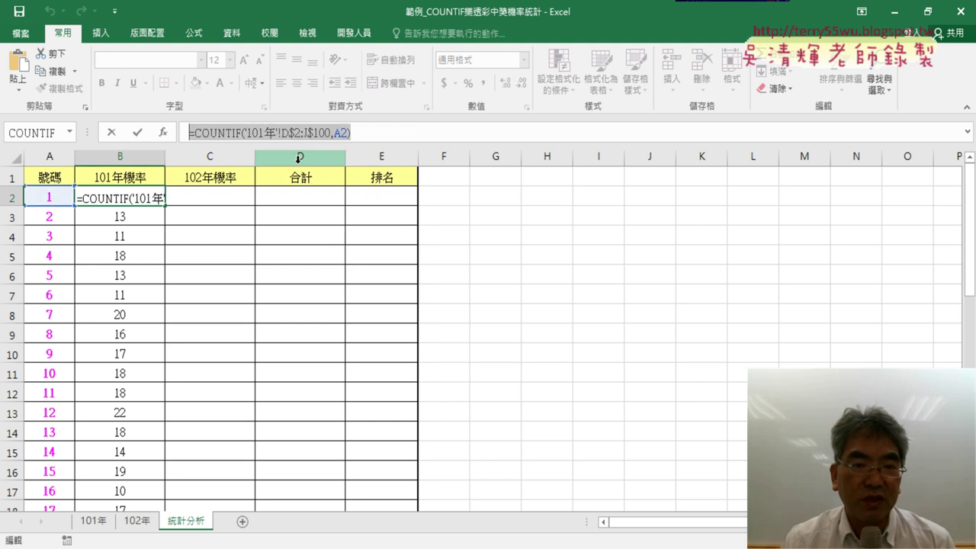
{"action": "left_click", "coordinate": [111, 133]}
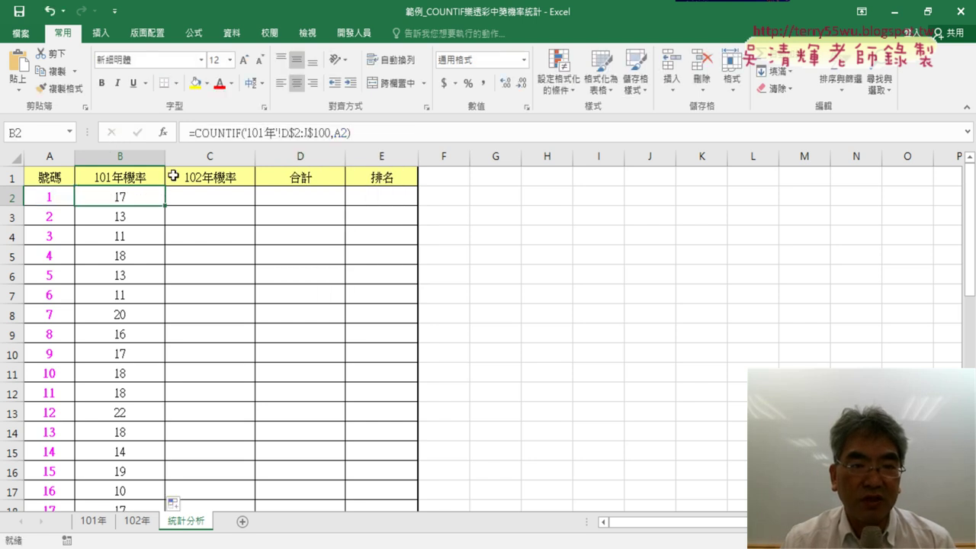
{"action": "left_click", "coordinate": [214, 201]}
{"action": "right_click", "coordinate": [209, 135]}
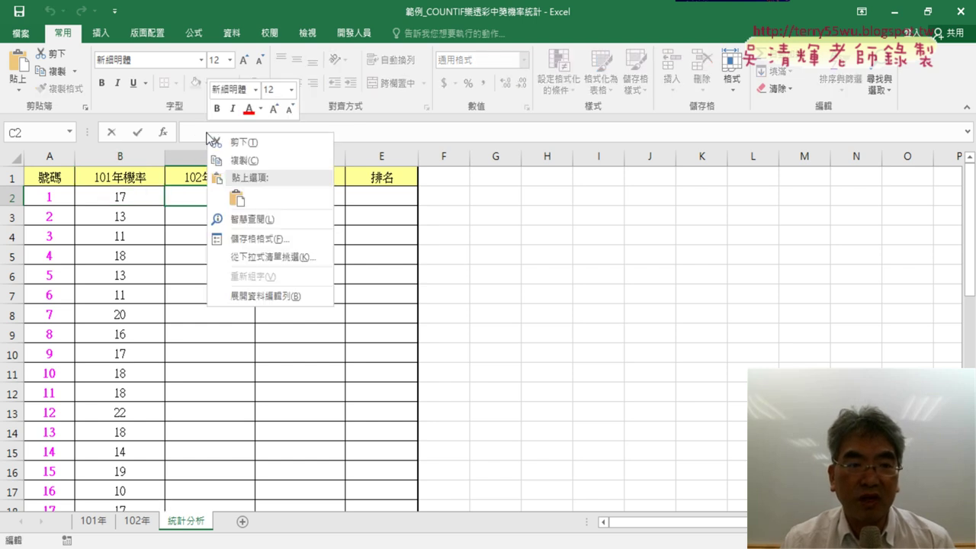
{"action": "left_click", "coordinate": [237, 199]}
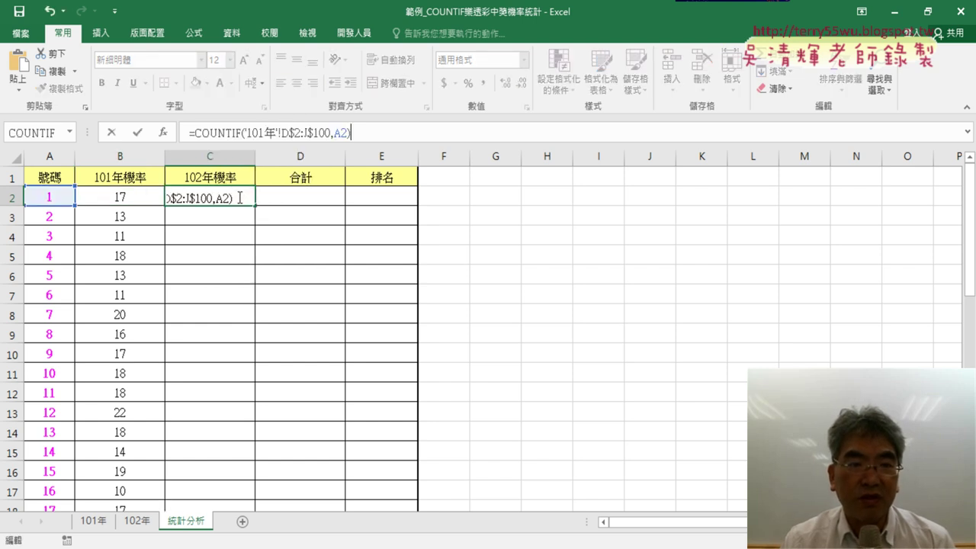
- Change C2 to =COUNTIF('102年'!D$2:J$105,A2) and fill it down the 102年機率 column
{"action": "left_click", "coordinate": [260, 134]}
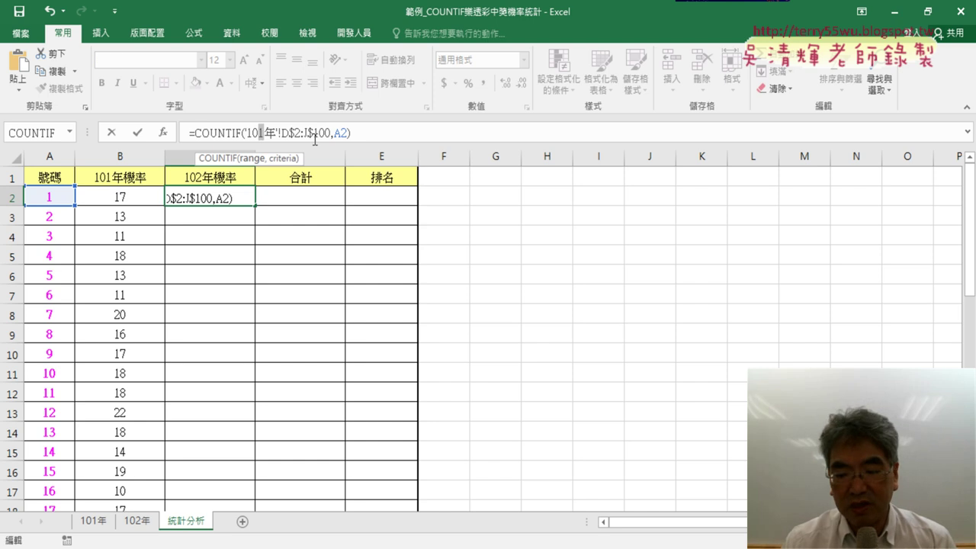
{"action": "key", "text": "BackSpace"}
{"action": "type", "text": "2"}
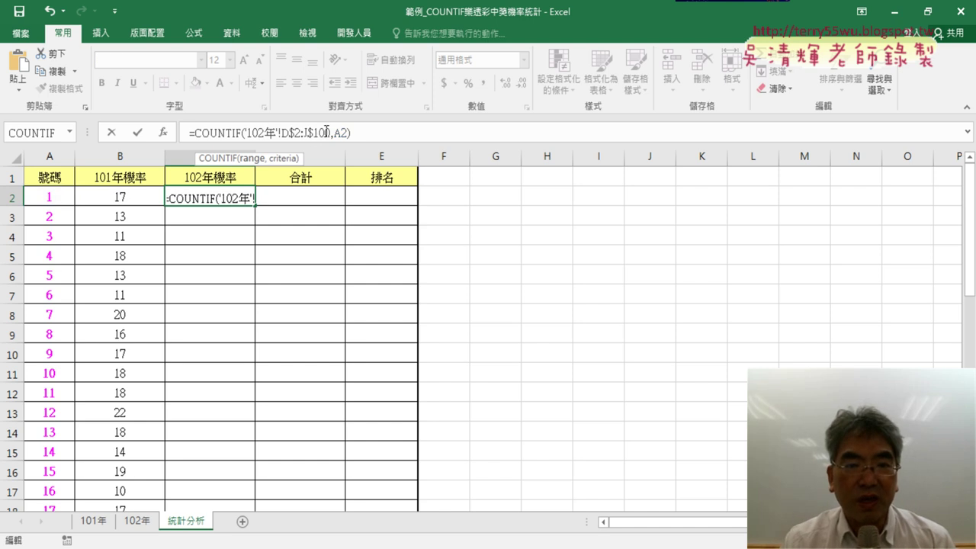
{"action": "type", "text": "5"}
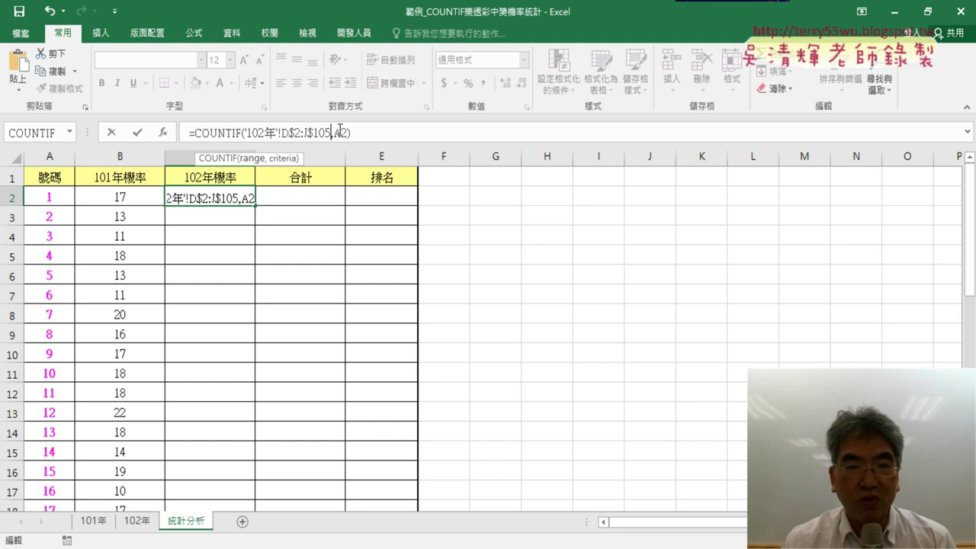
{"action": "left_click", "coordinate": [139, 134]}
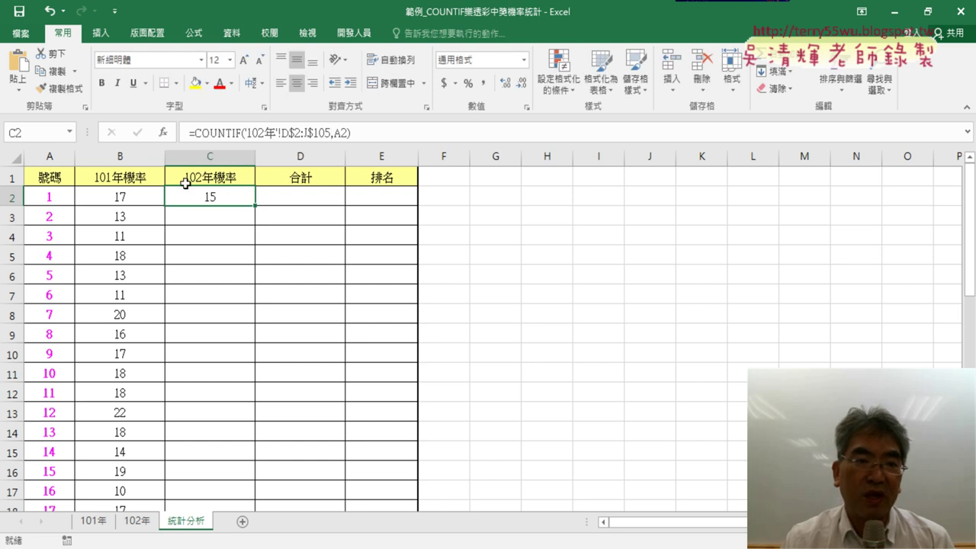
{"action": "double_click", "coordinate": [255, 206]}
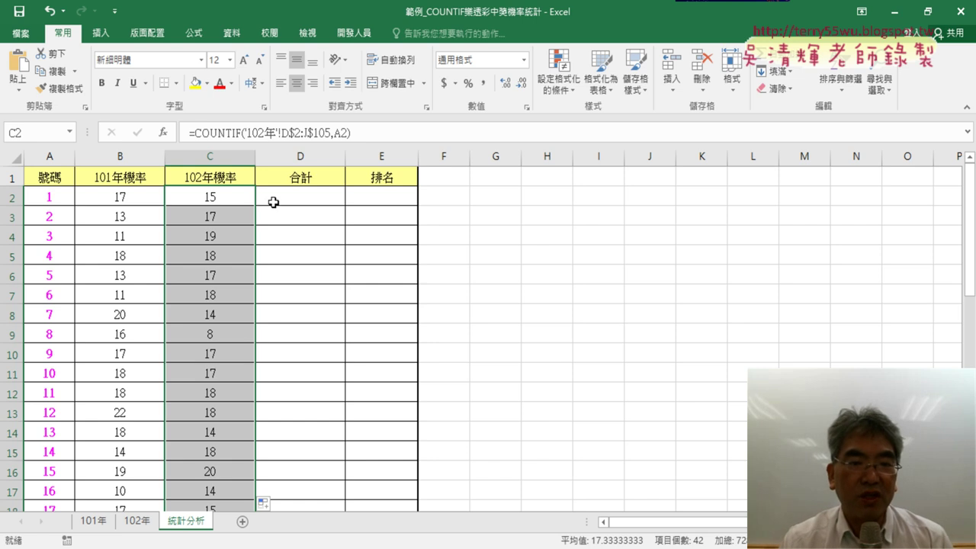
{"action": "left_click", "coordinate": [276, 201]}
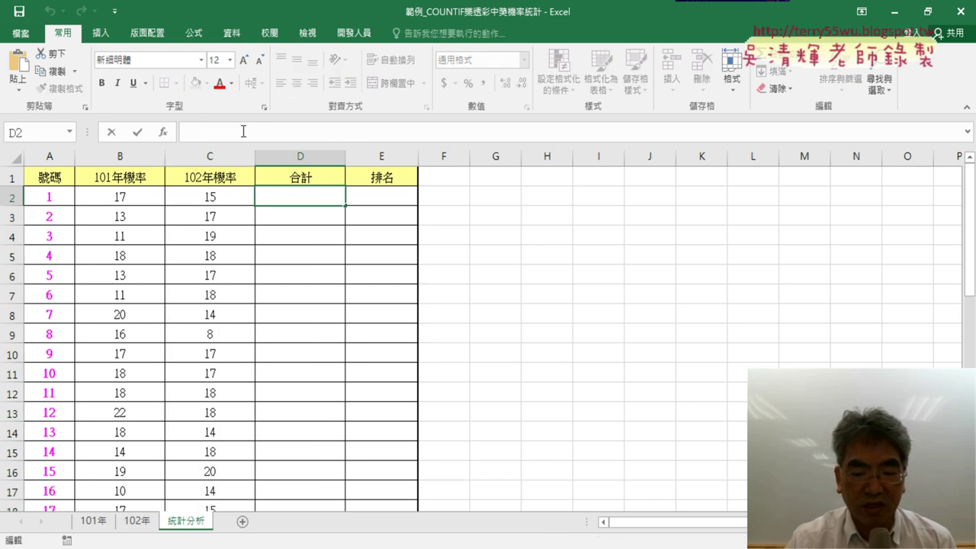
- Enter =B2+C2 in D2 and fill it down the 合計 column (32, 30, 30, 36…)
{"action": "type", "text": "="}
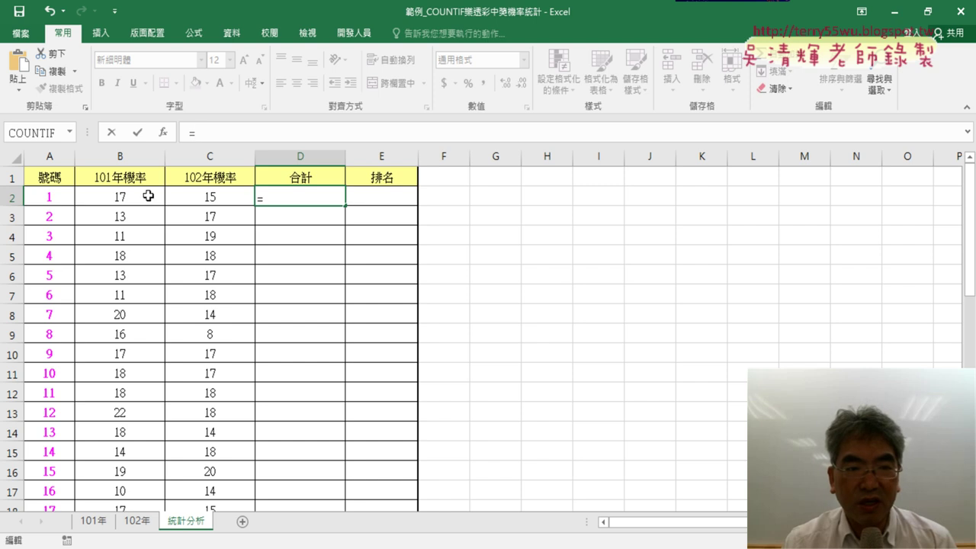
{"action": "left_click", "coordinate": [148, 194]}
{"action": "type", "text": "+"}
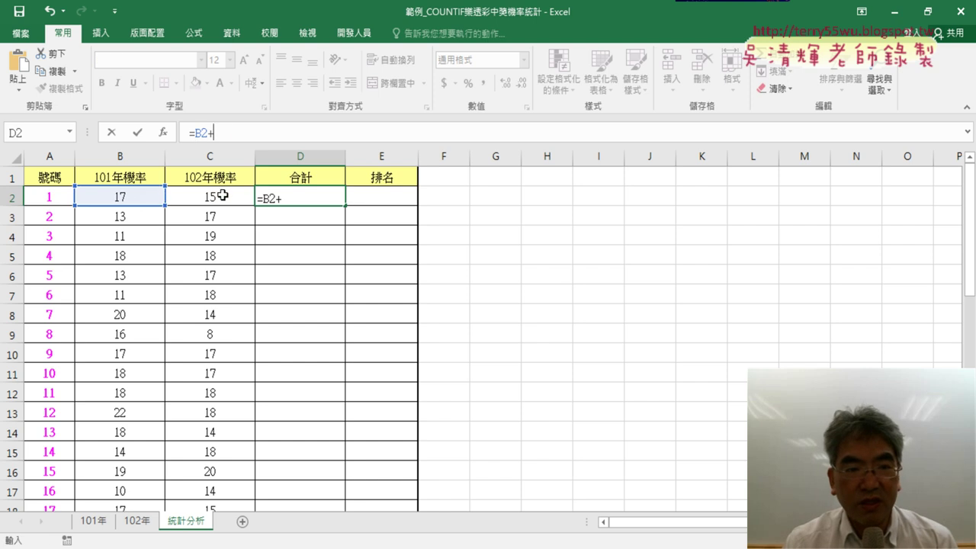
{"action": "left_click", "coordinate": [222, 196]}
{"action": "left_click", "coordinate": [137, 132]}
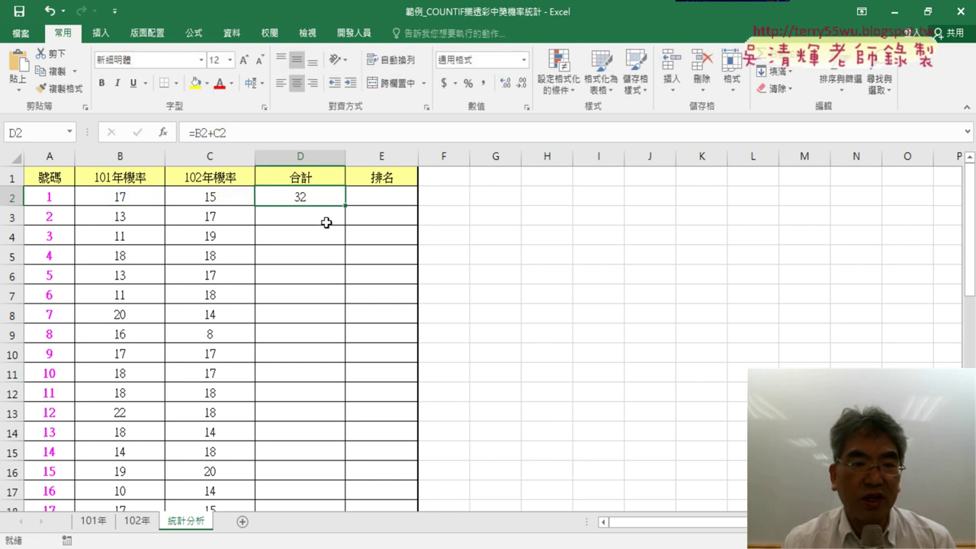
{"action": "double_click", "coordinate": [344, 206]}
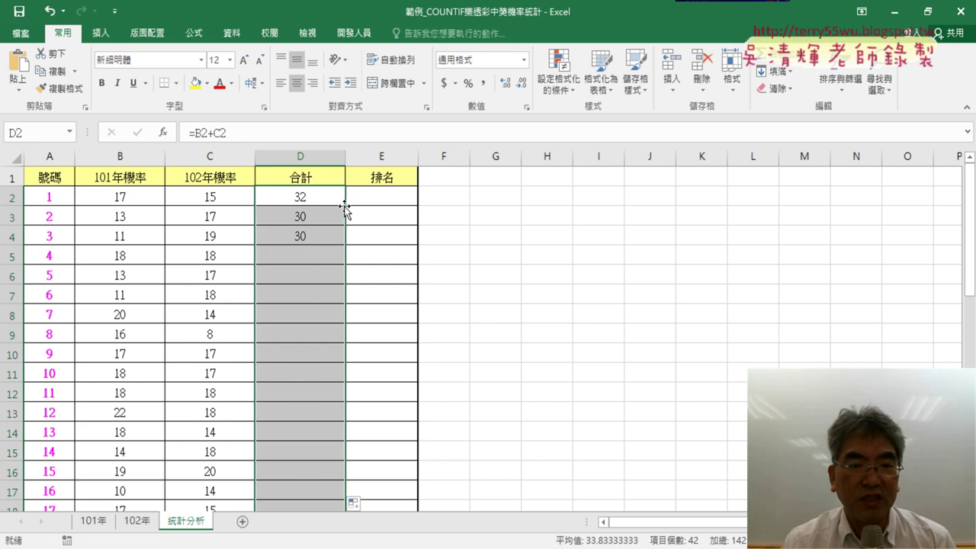
{"action": "left_click", "coordinate": [385, 199]}
- Insert RANK.EQ from the 統計 category into E2, opening its empty Number, Ref and Order arguments
{"action": "left_click", "coordinate": [162, 133]}
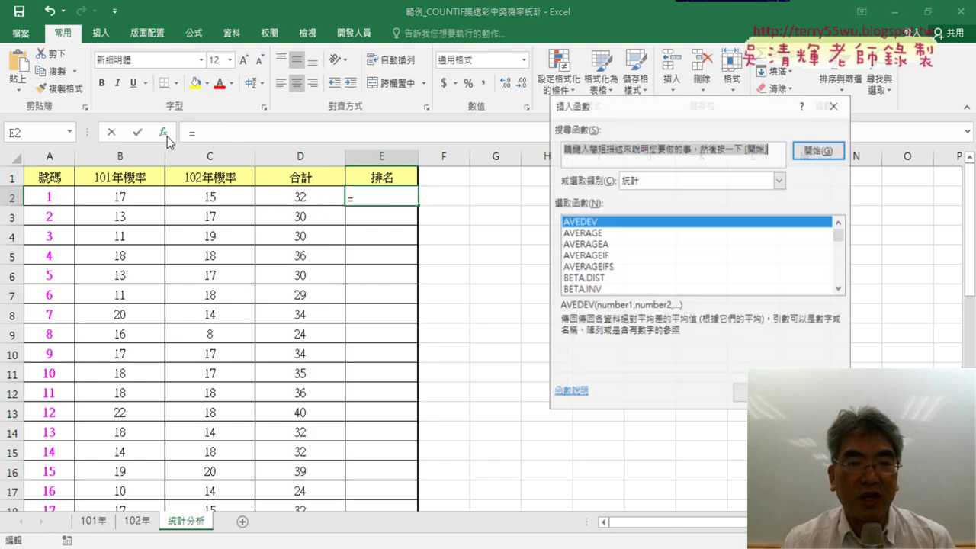
{"action": "left_click", "coordinate": [643, 181]}
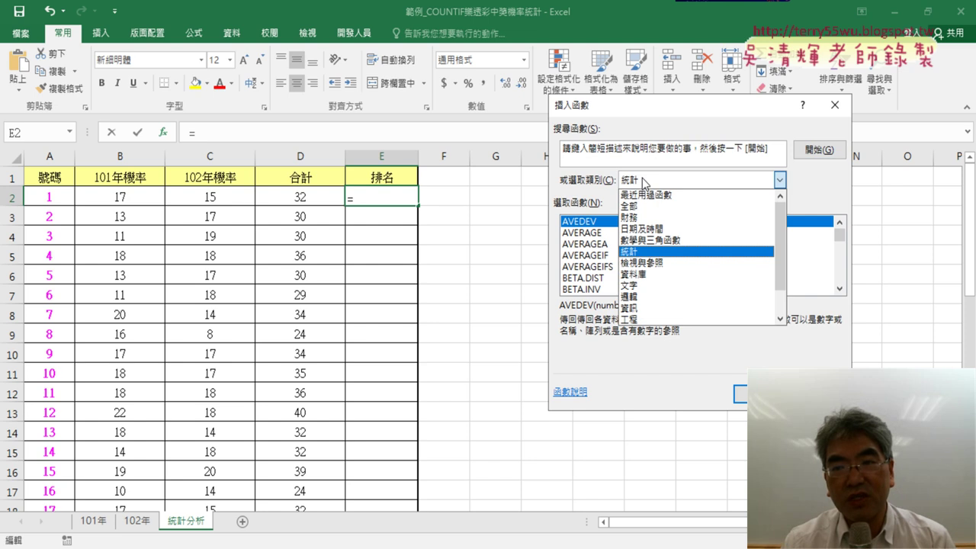
{"action": "left_click", "coordinate": [643, 181]}
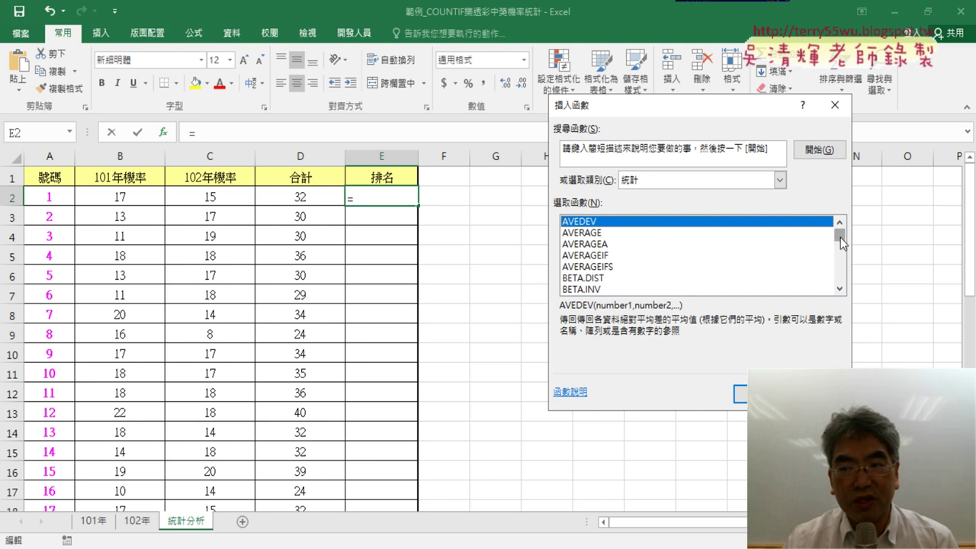
{"action": "left_click_drag", "start_coordinate": [838, 235], "coordinate": [843, 274]}
{"action": "left_click", "coordinate": [624, 256]}
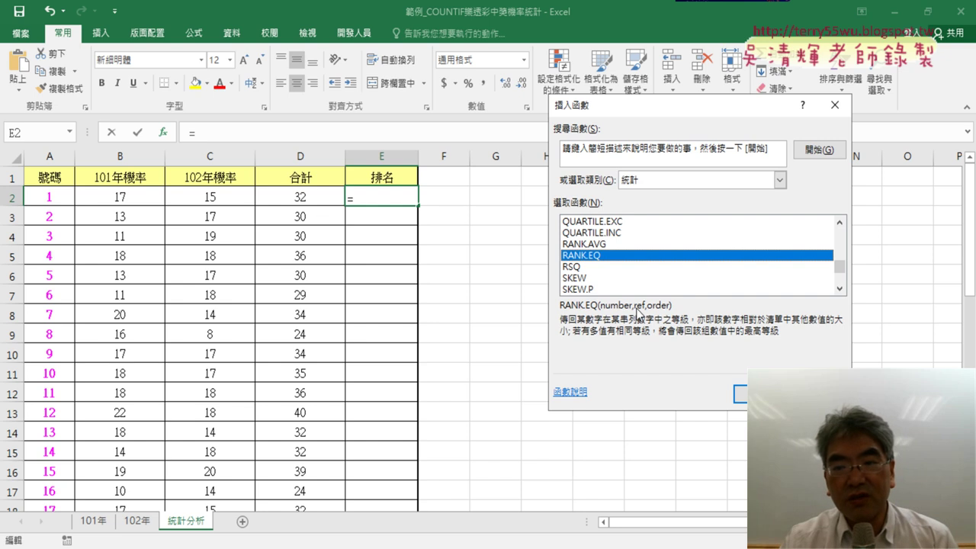
{"action": "left_click", "coordinate": [739, 394]}
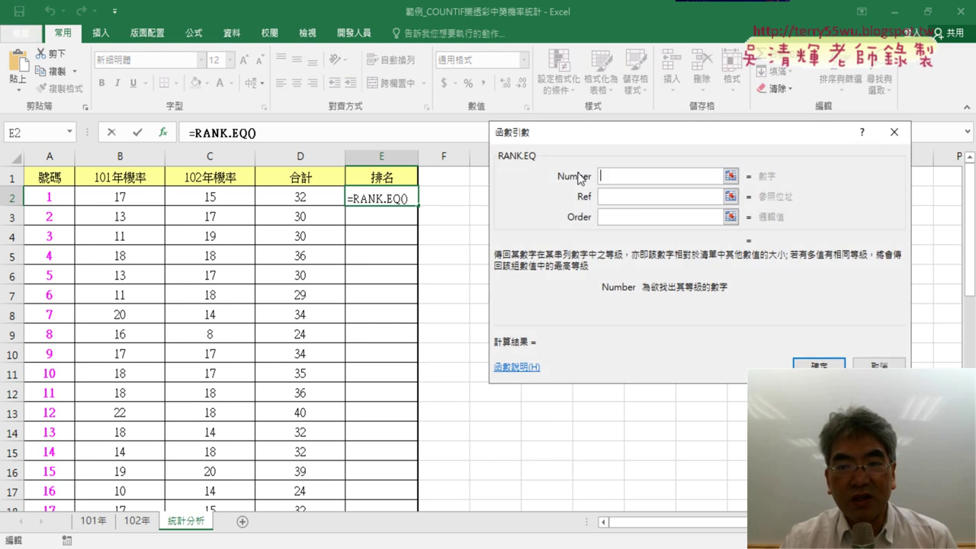
- Set RANK.EQ's Number to D2 and Ref to D2:D43, leaving Order empty
{"action": "left_click", "coordinate": [294, 195]}
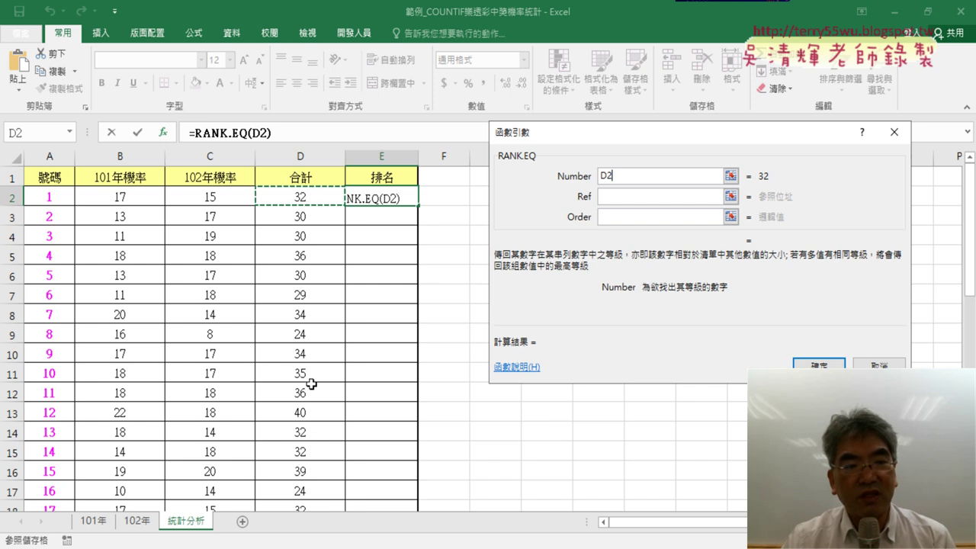
{"action": "left_click", "coordinate": [683, 195]}
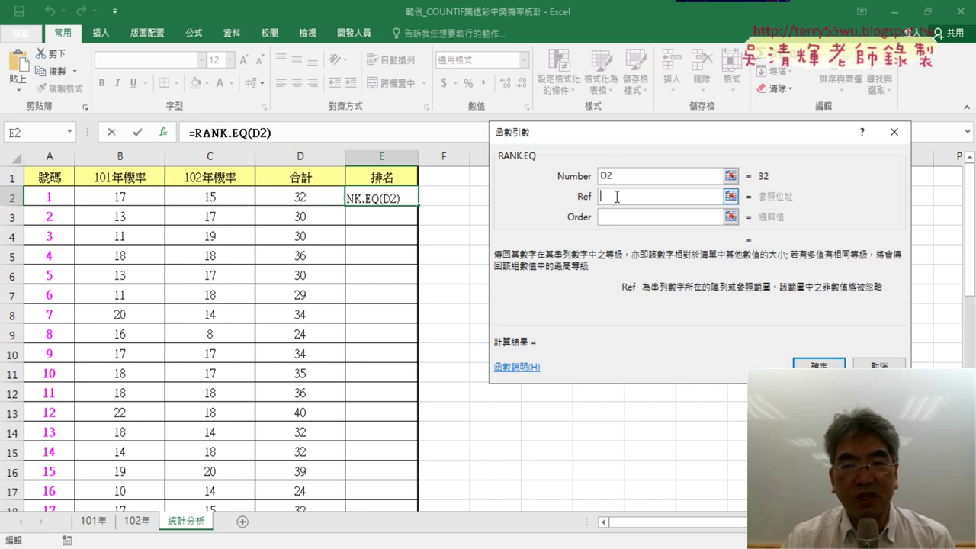
{"action": "left_click", "coordinate": [317, 197]}
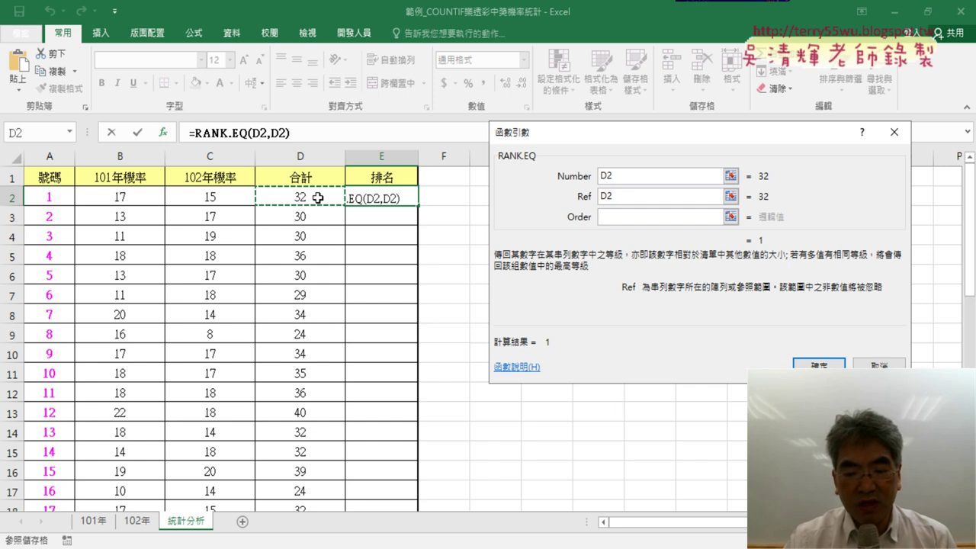
{"action": "key", "text": "ctrl+shift+Down"}
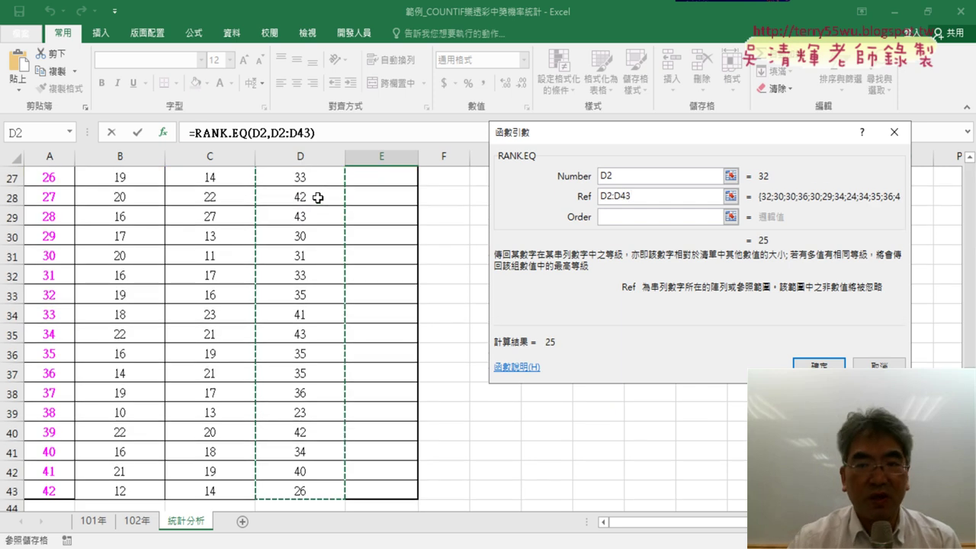
{"action": "left_click", "coordinate": [627, 217]}
{"action": "scroll", "coordinate": [386, 226], "scroll_direction": "up", "scroll_amount": 2}
{"action": "scroll", "coordinate": [386, 225], "scroll_direction": "up", "scroll_amount": 7}
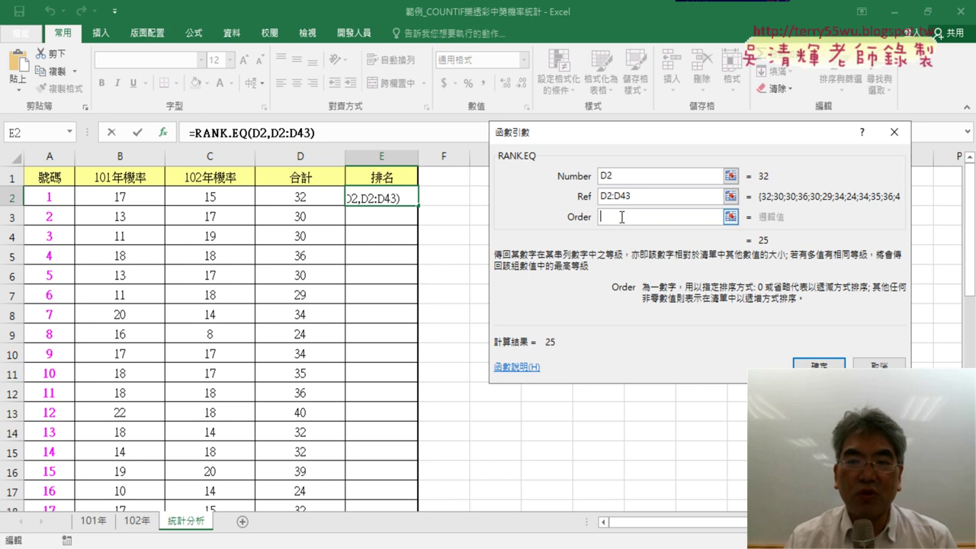
{"action": "type", "text": "0"}
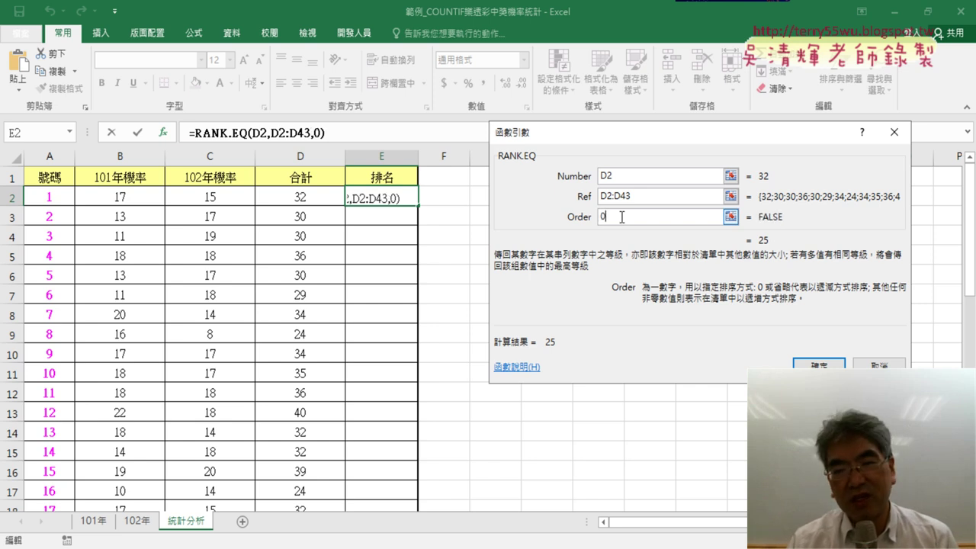
{"action": "key", "text": "BackSpace"}
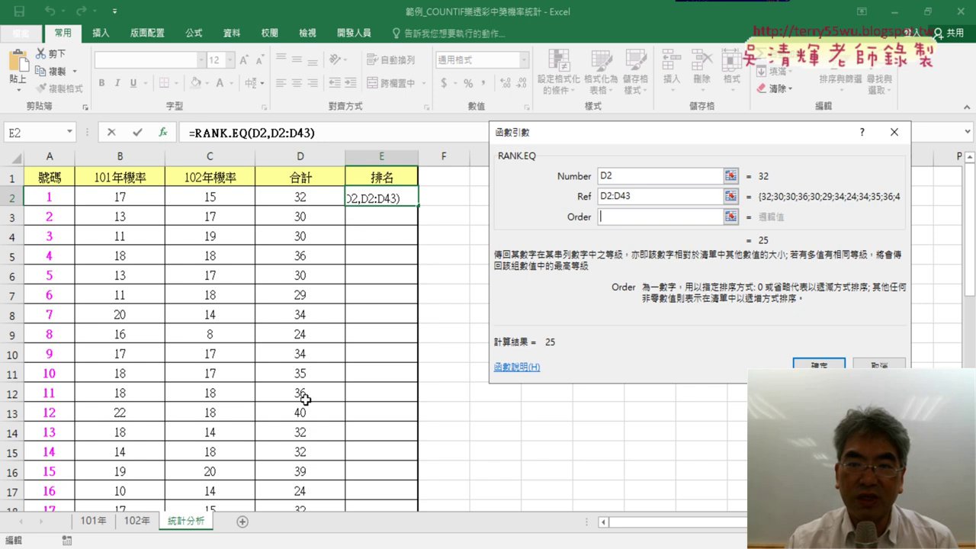
- Lock the range as D$2:D$43 and confirm =RANK.EQ(D2,D$2:D$43) in E2
{"action": "left_click", "coordinate": [609, 196]}
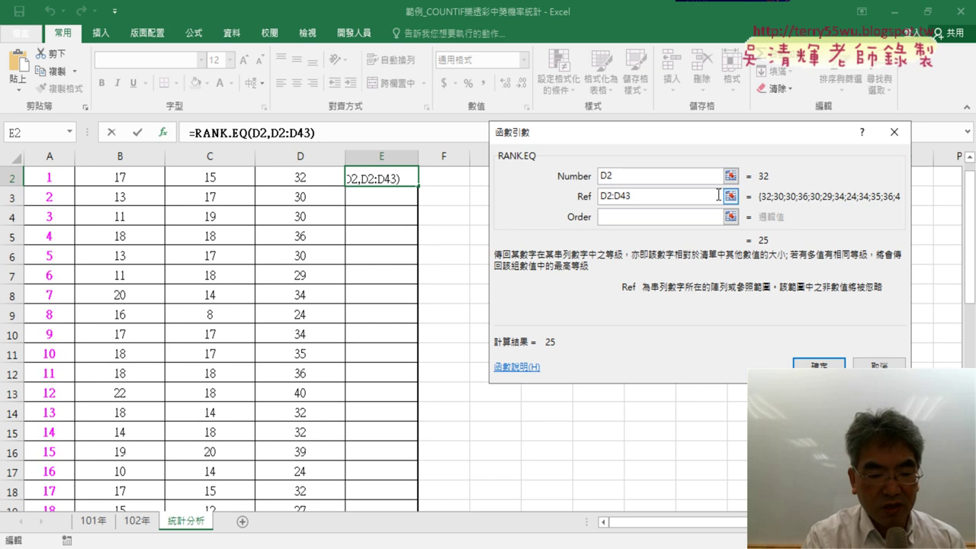
{"action": "left_click", "coordinate": [607, 196]}
{"action": "type", "text": "$2:D"}
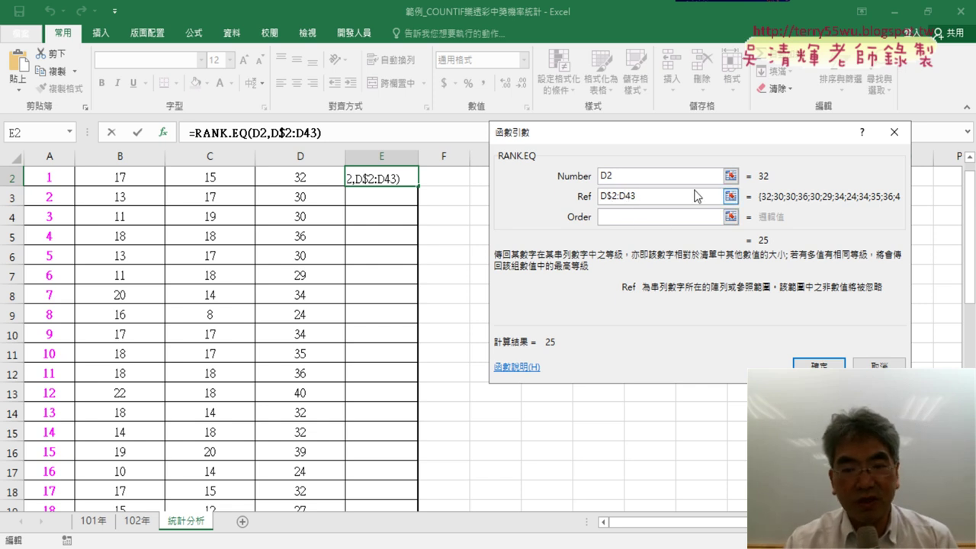
{"action": "type", "text": "$"}
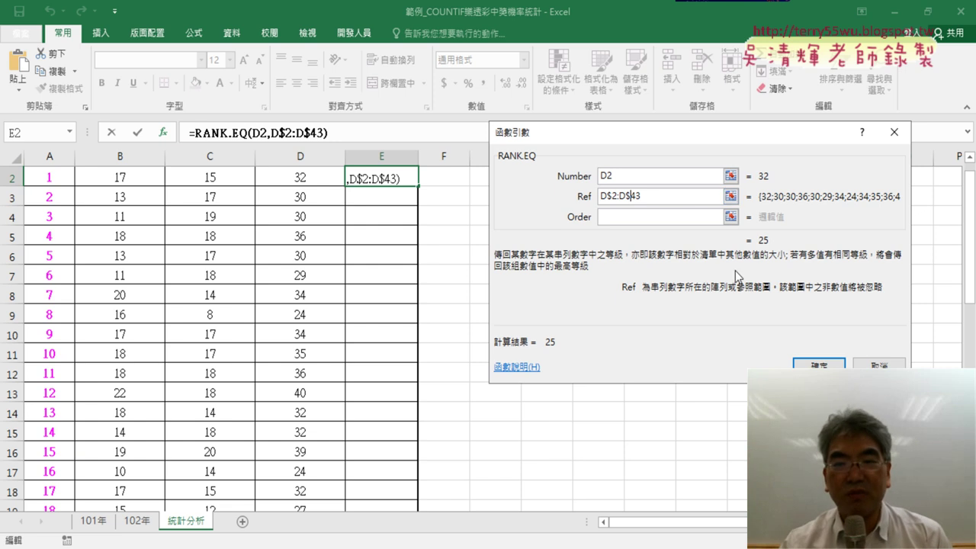
{"action": "left_click", "coordinate": [820, 364]}
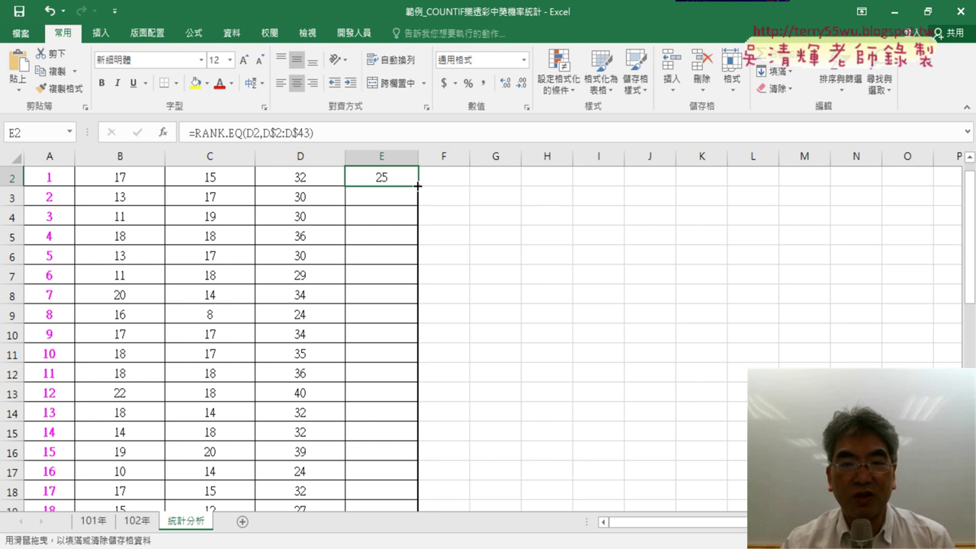
- Fill E2's rank formula down column E for all 42 numbers and review the results
{"action": "double_click", "coordinate": [417, 185]}
{"action": "scroll", "coordinate": [418, 185], "scroll_direction": "up", "scroll_amount": 1}
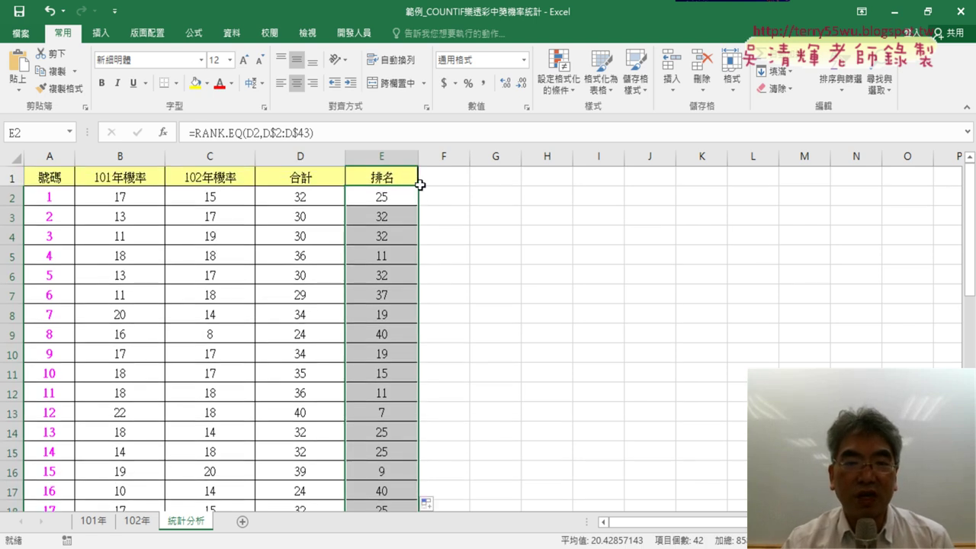
{"action": "scroll", "coordinate": [580, 259], "scroll_direction": "down", "scroll_amount": 5}
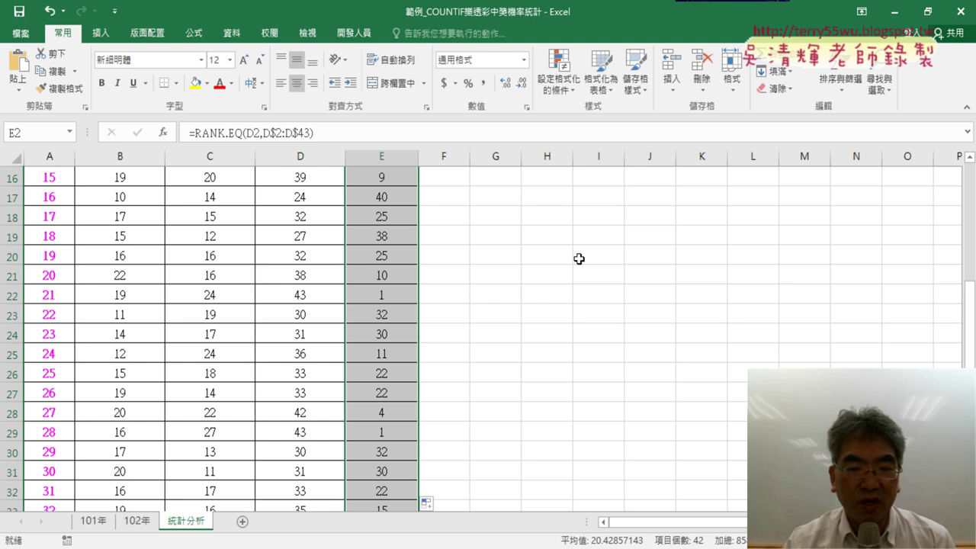
{"action": "scroll", "coordinate": [578, 259], "scroll_direction": "down", "scroll_amount": 2}
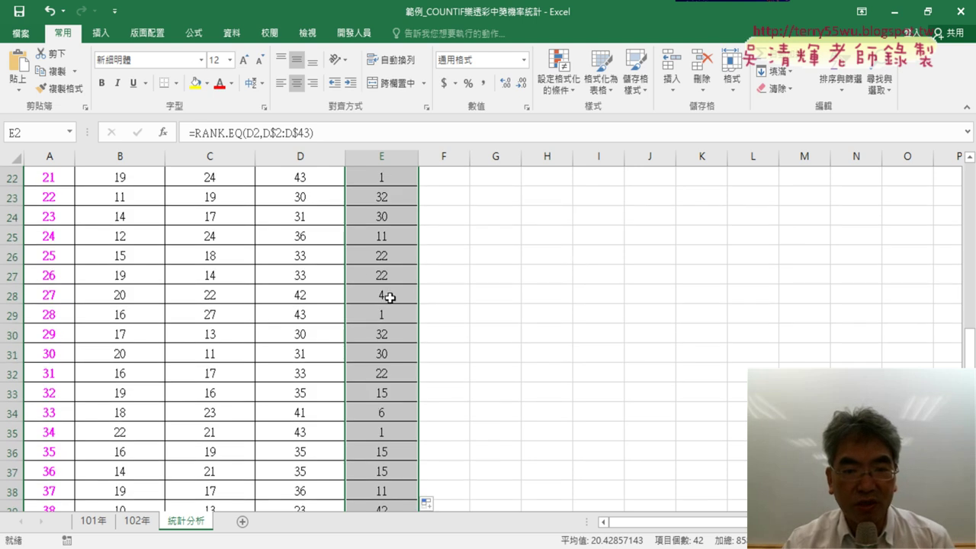
- Inspect the total formulas in D29 and D22 and the COUNTIF formula in B2
{"action": "left_click", "coordinate": [390, 319]}
{"action": "left_click", "coordinate": [286, 320]}
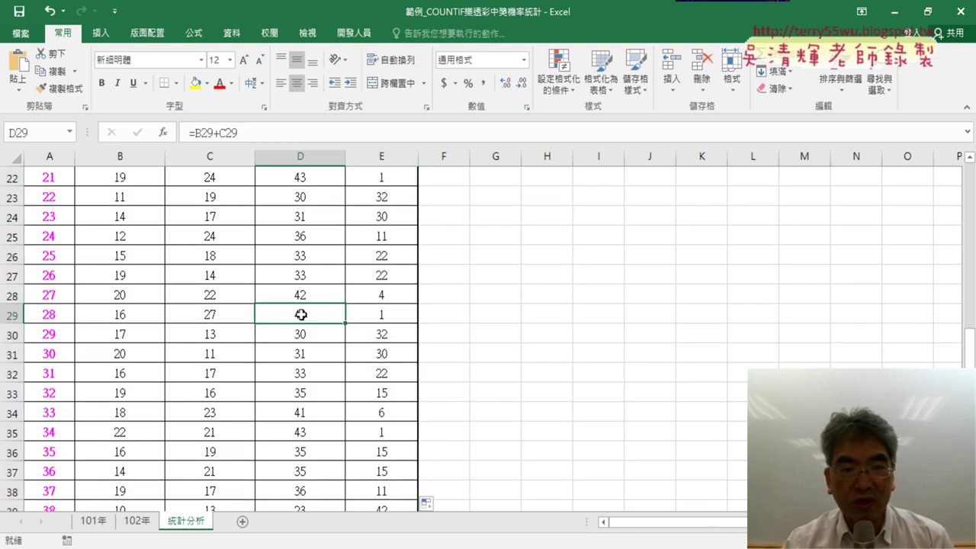
{"action": "scroll", "coordinate": [322, 318], "scroll_direction": "up", "scroll_amount": 1}
{"action": "scroll", "coordinate": [322, 315], "scroll_direction": "up", "scroll_amount": 2}
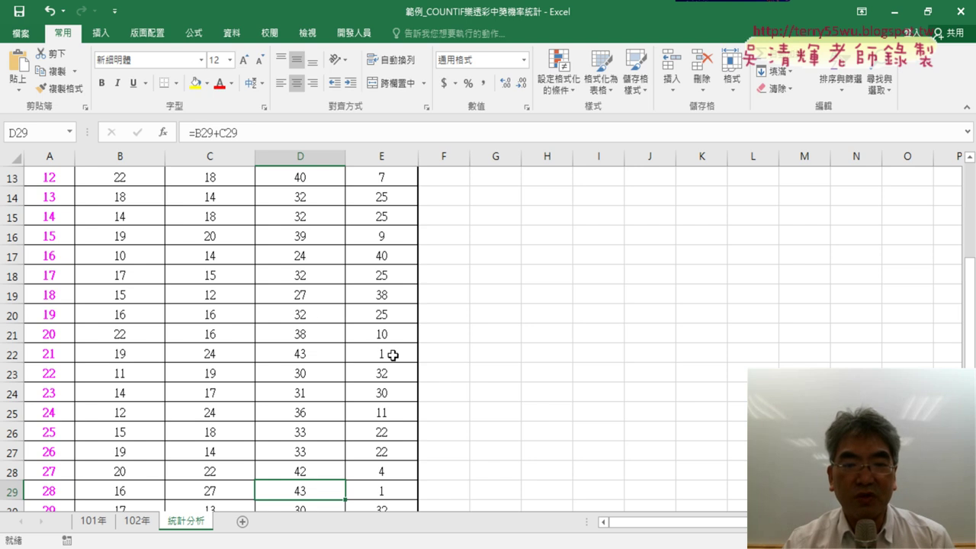
{"action": "left_click", "coordinate": [316, 356]}
{"action": "scroll", "coordinate": [292, 315], "scroll_direction": "up", "scroll_amount": 2}
{"action": "scroll", "coordinate": [156, 272], "scroll_direction": "up", "scroll_amount": 2}
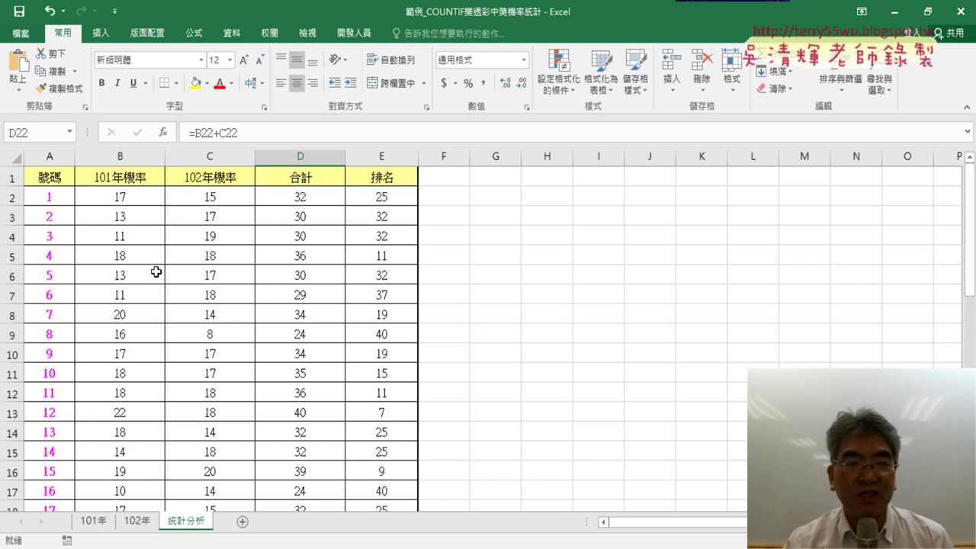
{"action": "left_click", "coordinate": [115, 201]}
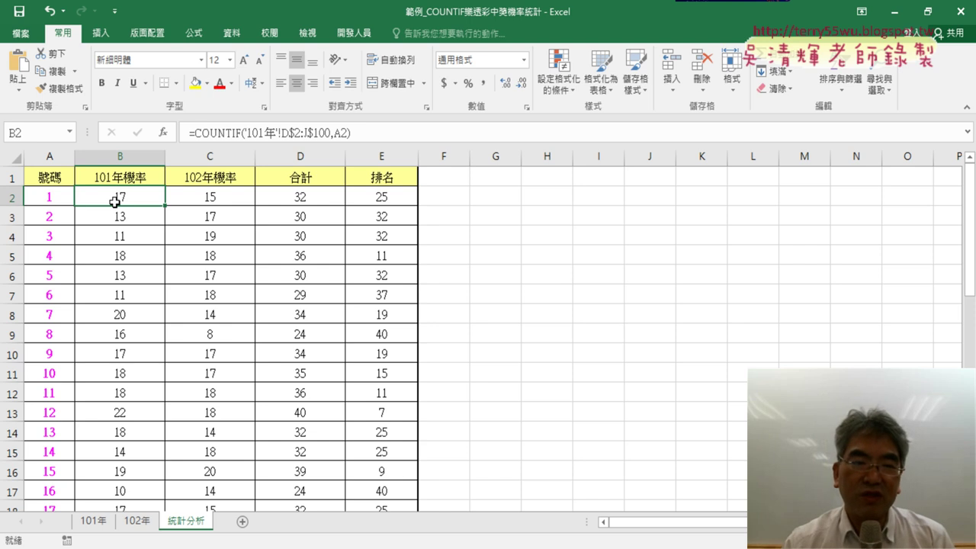
{"action": "left_click", "coordinate": [358, 133]}
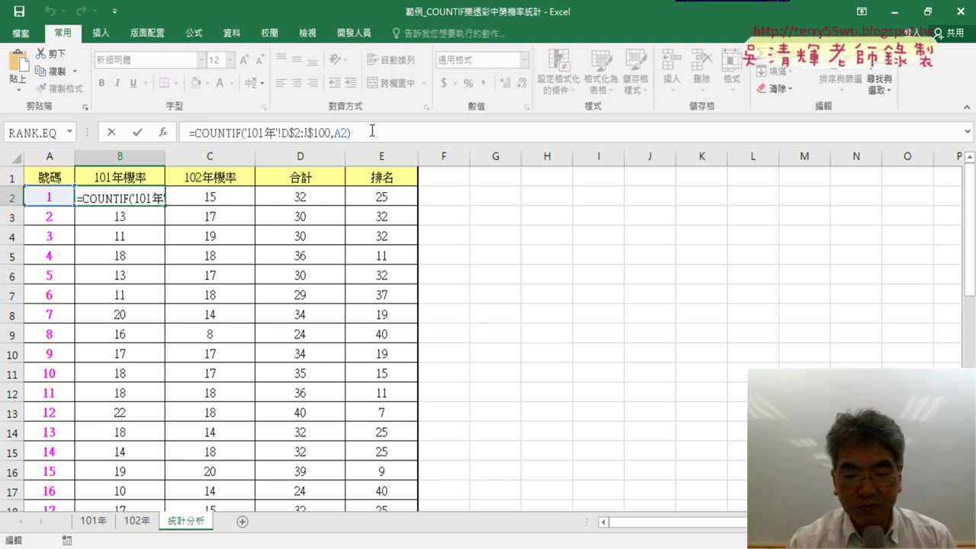
{"action": "type", "text": "/"}
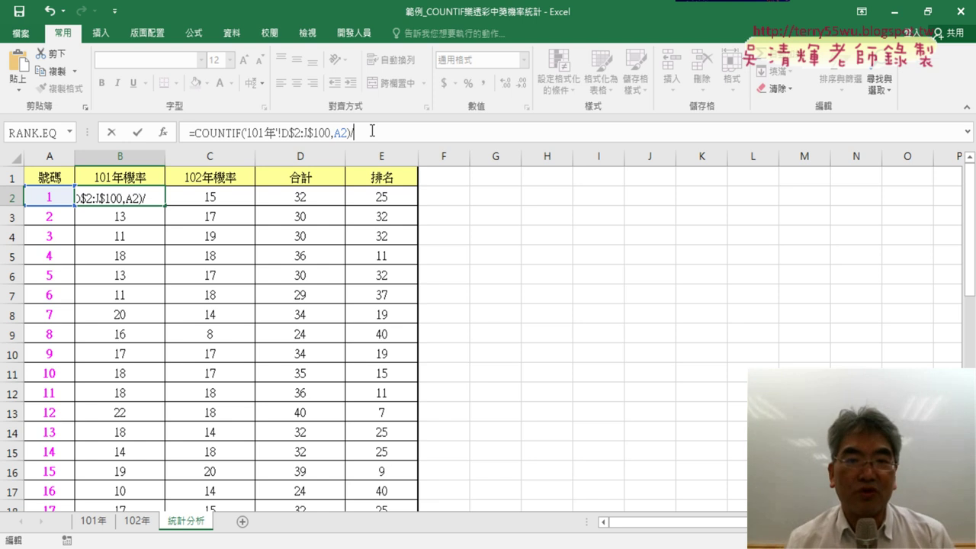
{"action": "type", "text": "6"}
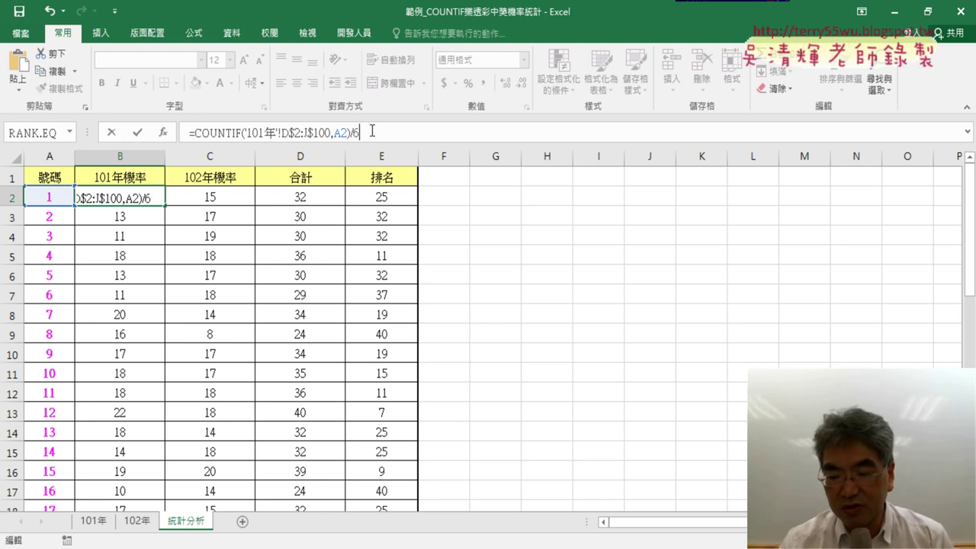
{"action": "type", "text": "93"}
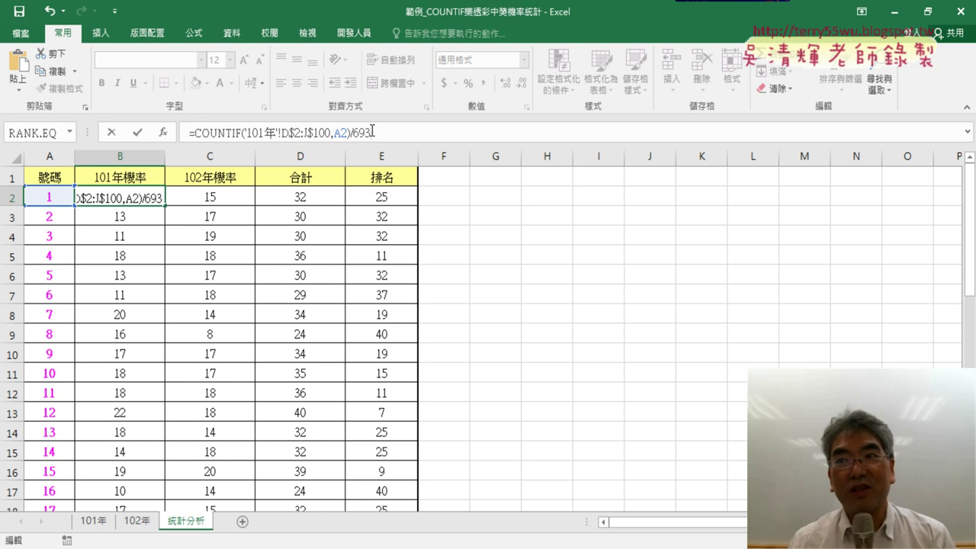
{"action": "key", "text": "BackSpace"}
{"action": "key", "text": "BackSpace"}
{"action": "key", "text": "BackSpace"}
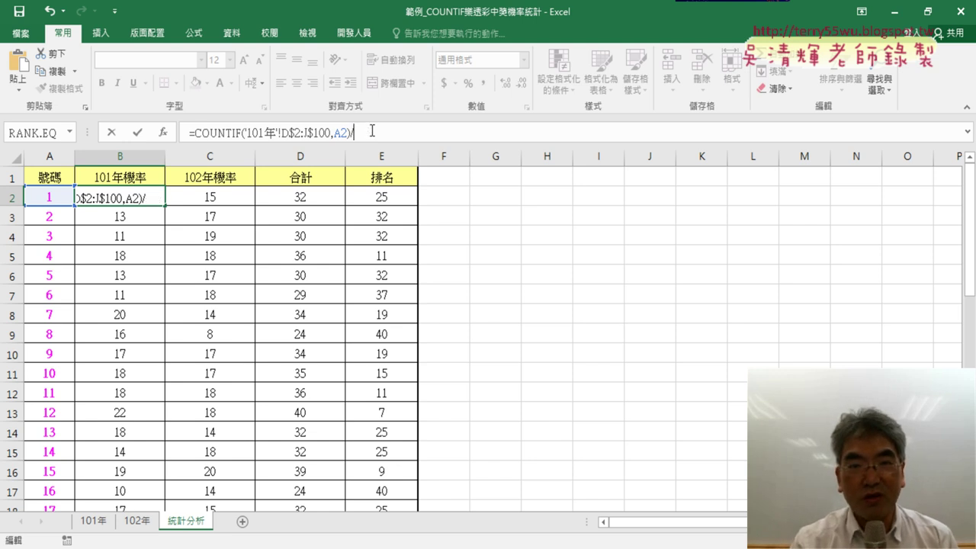
{"action": "key", "text": "BackSpace"}
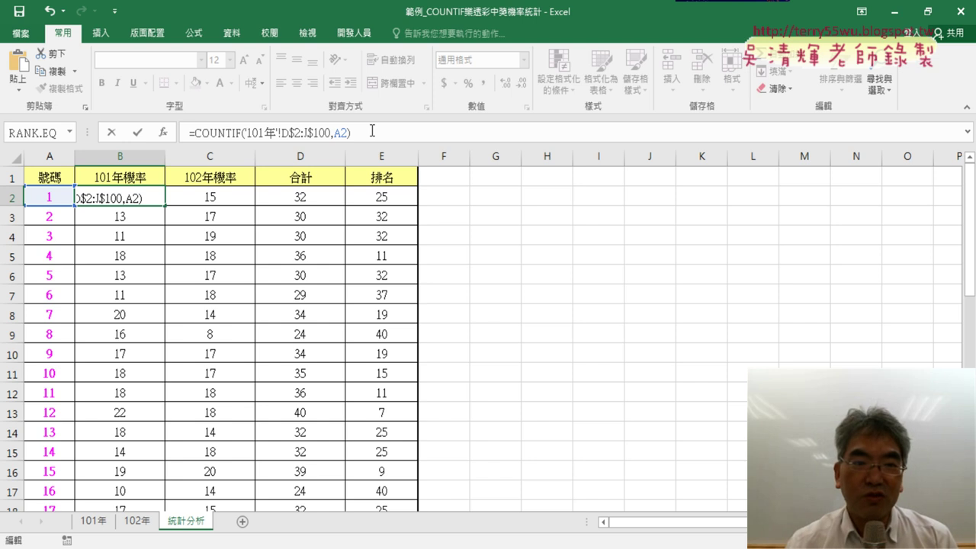
{"action": "left_click", "coordinate": [140, 135]}
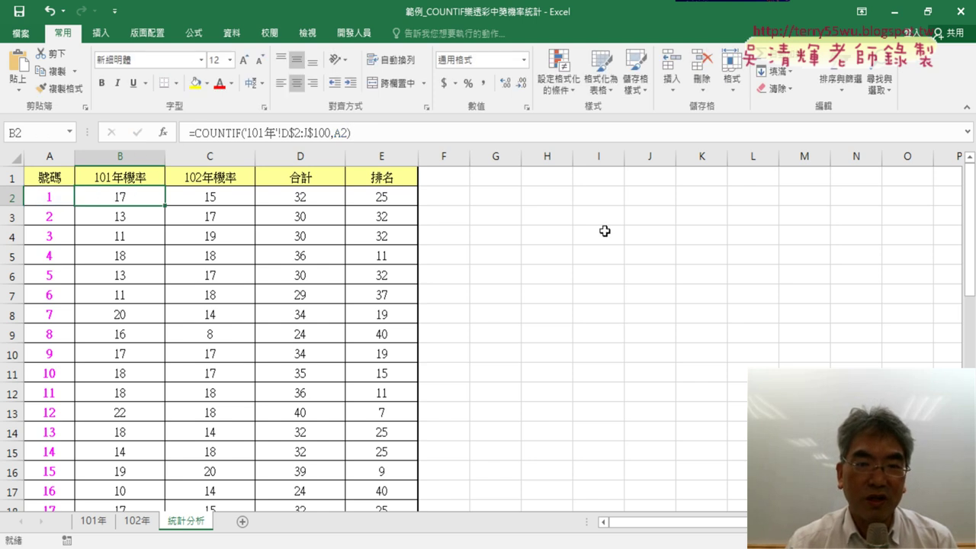
- Insert the COUNT function into cell G2 via the Insert Function dialog
{"action": "left_click", "coordinate": [507, 197]}
{"action": "left_click", "coordinate": [163, 132]}
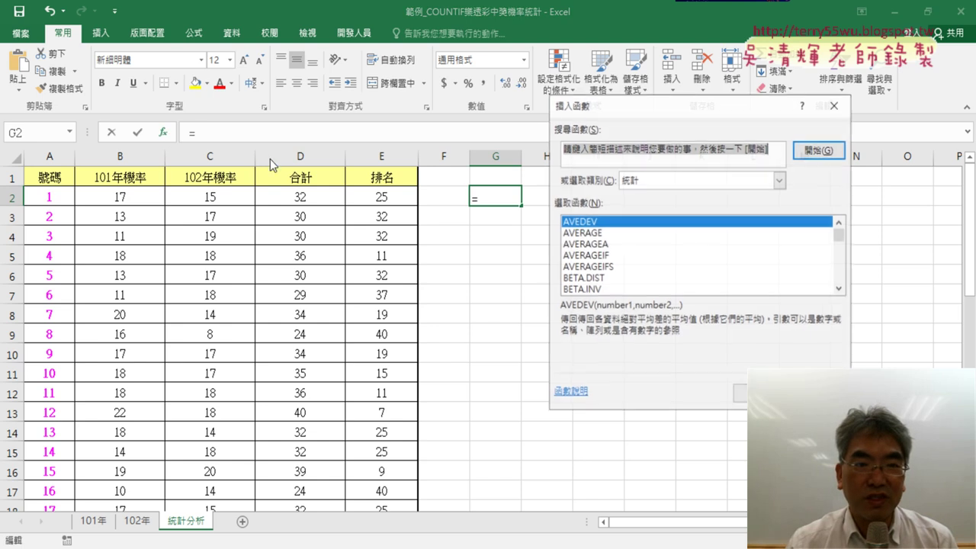
{"action": "left_click", "coordinate": [839, 289]}
{"action": "left_click", "coordinate": [839, 289]}
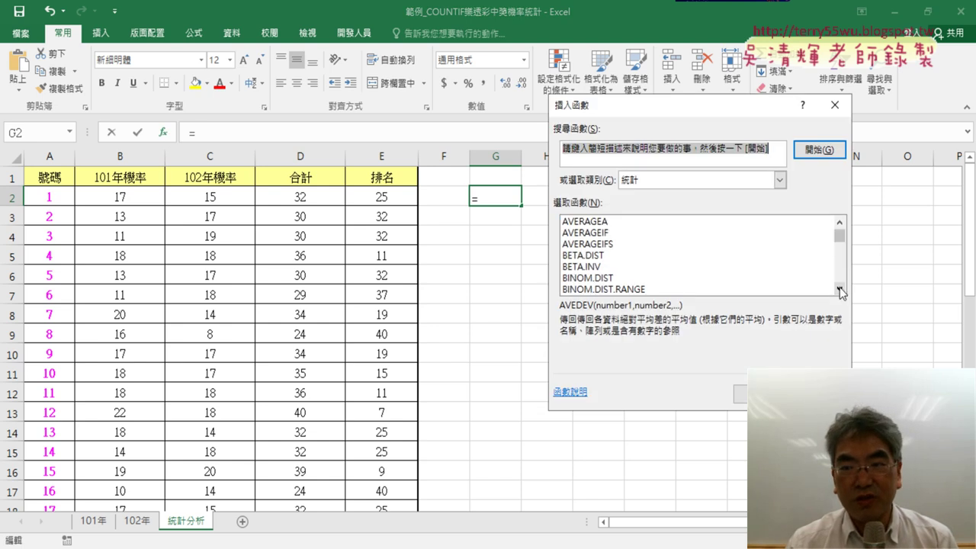
{"action": "left_click", "coordinate": [839, 290]}
{"action": "left_click", "coordinate": [840, 290]}
{"action": "left_click", "coordinate": [840, 290]}
{"action": "left_click", "coordinate": [840, 290]}
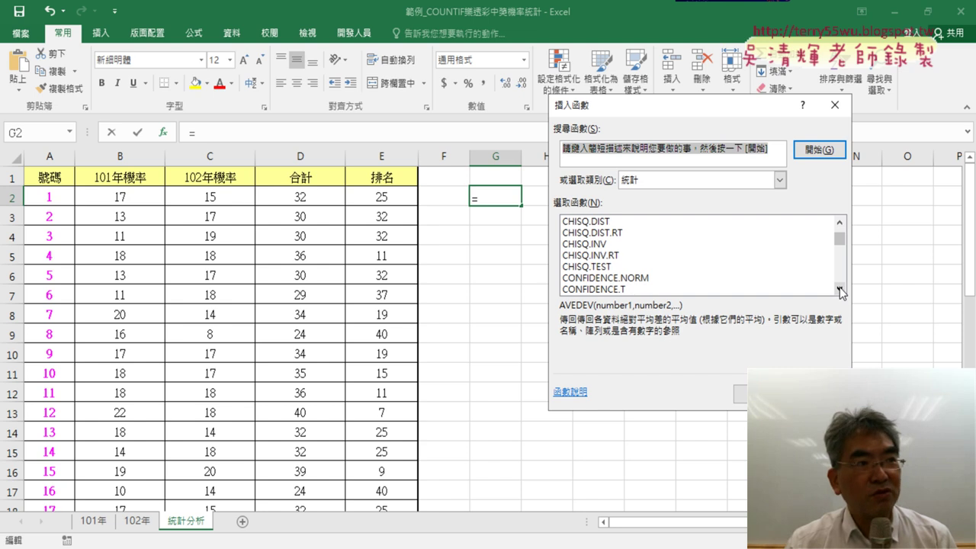
{"action": "left_click", "coordinate": [839, 290]}
{"action": "left_click", "coordinate": [839, 289]}
{"action": "left_click", "coordinate": [840, 290]}
{"action": "left_click", "coordinate": [839, 290]}
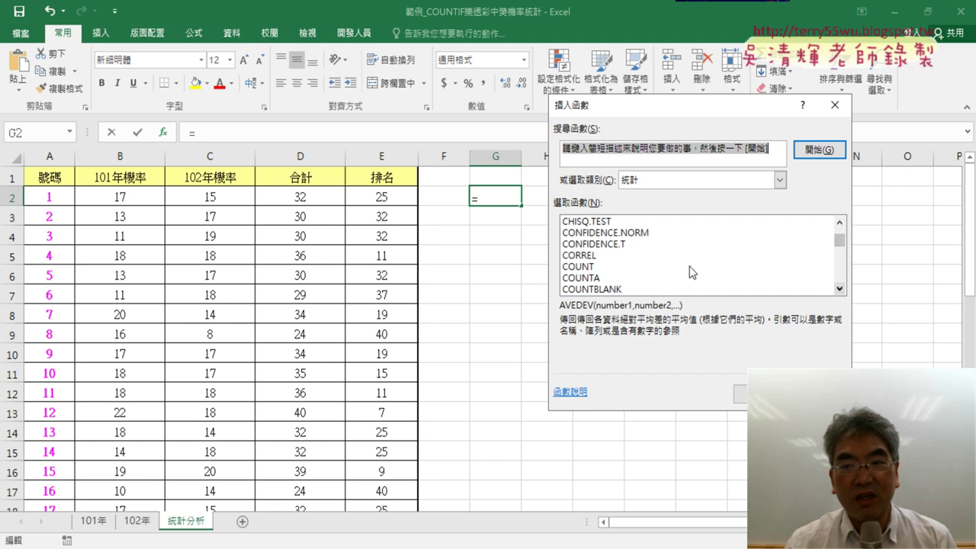
{"action": "left_click", "coordinate": [587, 266]}
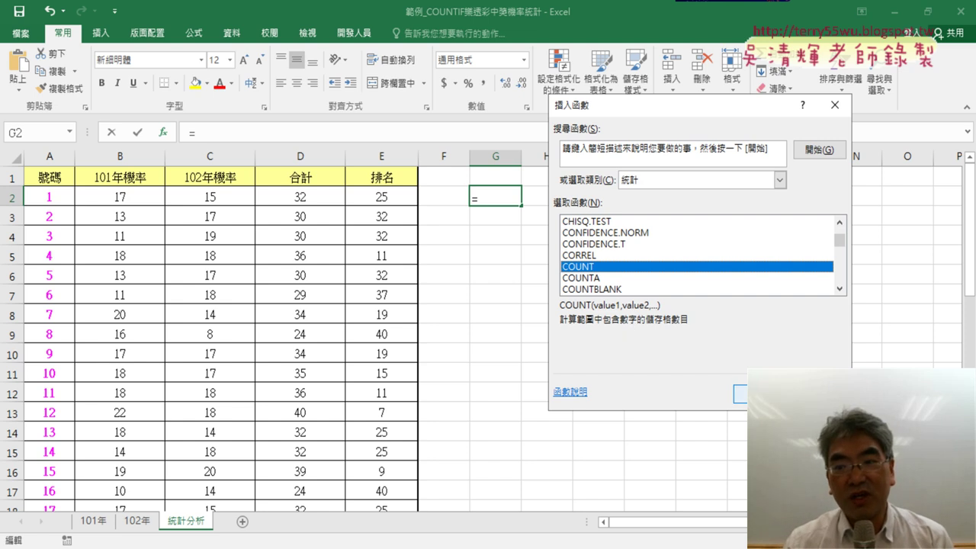
{"action": "left_click", "coordinate": [762, 394]}
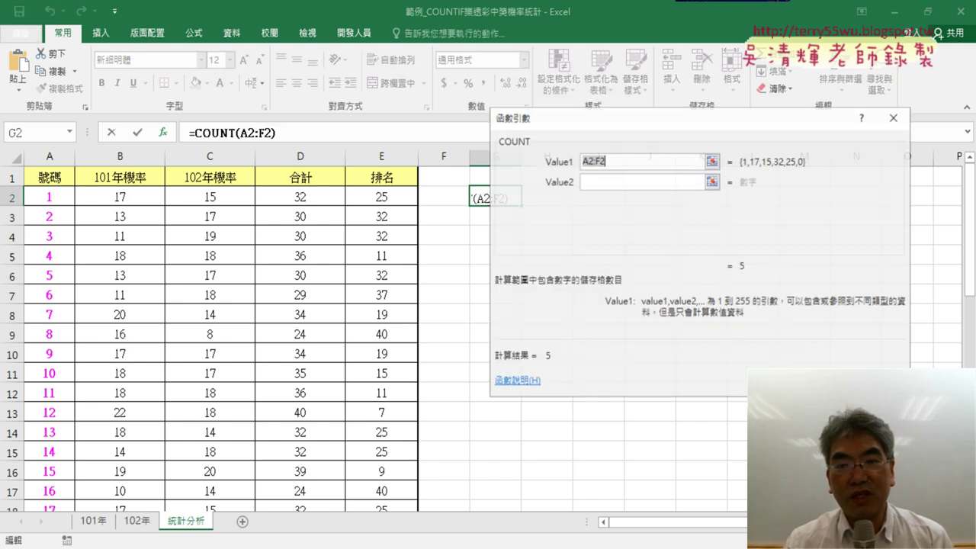
- Count the 101年 sheet's D2:J100 range, returning 693
{"action": "left_click", "coordinate": [89, 521]}
{"action": "scroll", "coordinate": [266, 261], "scroll_direction": "up", "scroll_amount": 1}
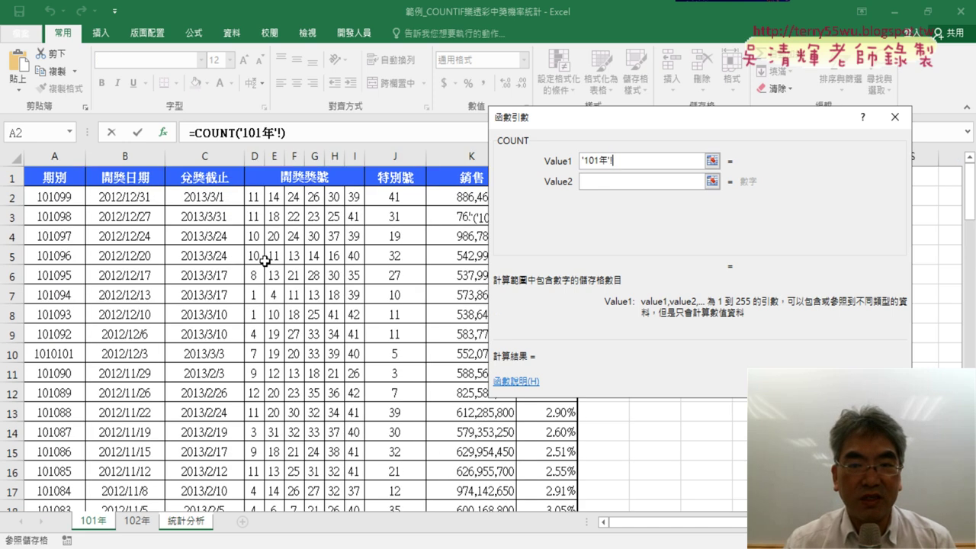
{"action": "left_click_drag", "start_coordinate": [253, 198], "coordinate": [394, 199]}
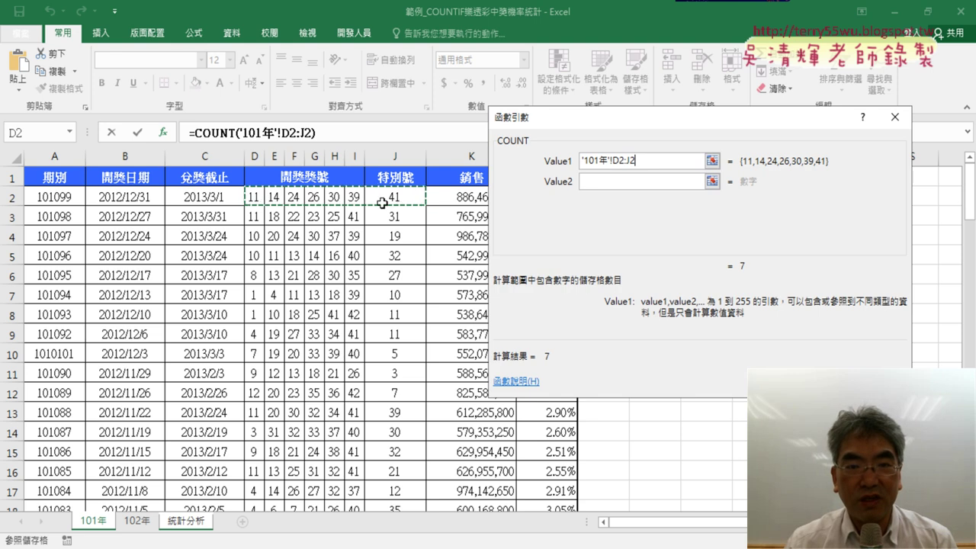
{"action": "key", "text": "ctrl+shift+Down"}
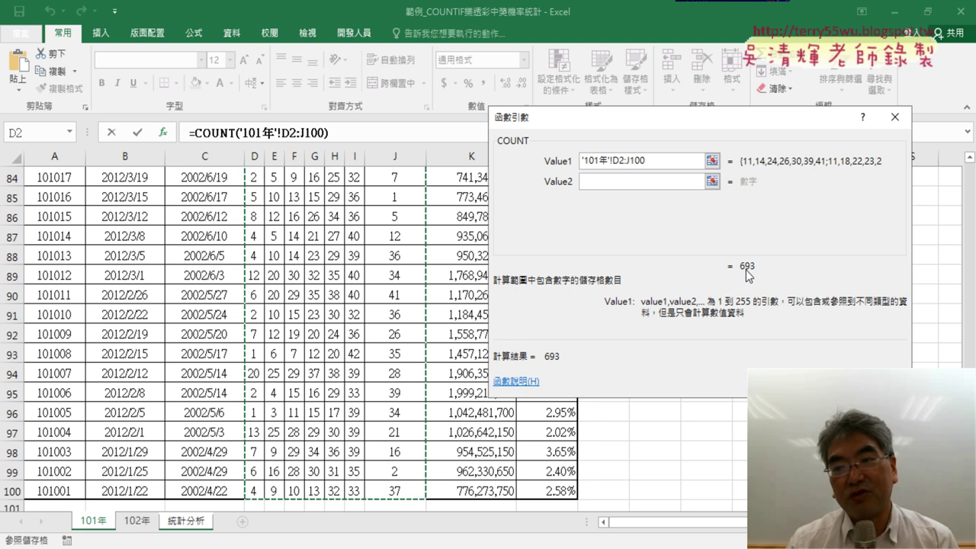
{"action": "key", "text": "Return"}
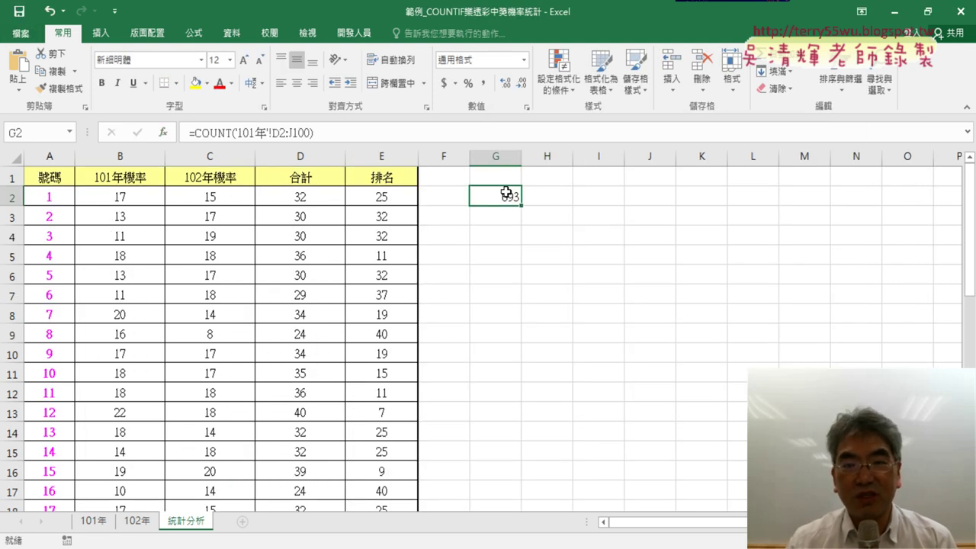
- Append a division by a copy of the COUNTIF expression to B2's formula
{"action": "left_click", "coordinate": [122, 195]}
{"action": "left_click", "coordinate": [385, 133]}
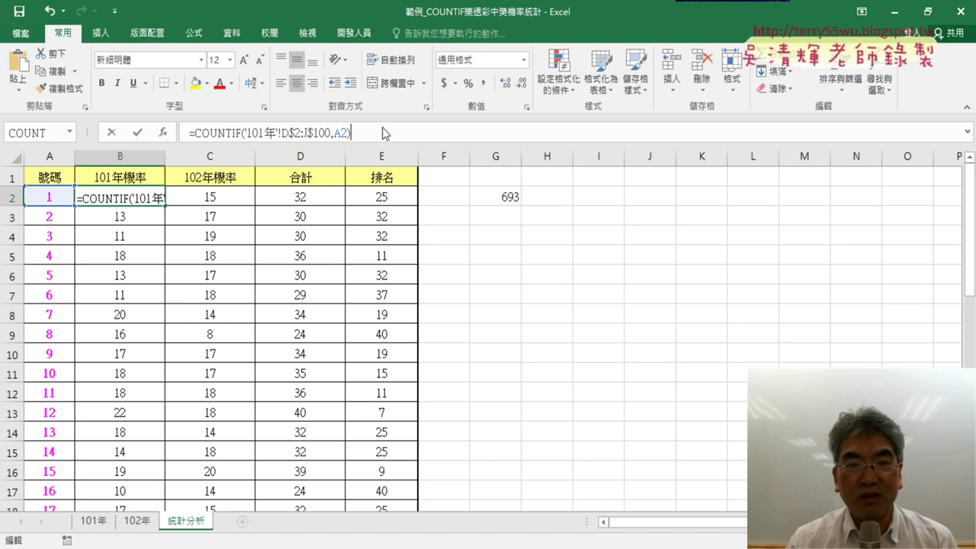
{"action": "type", "text": "/"}
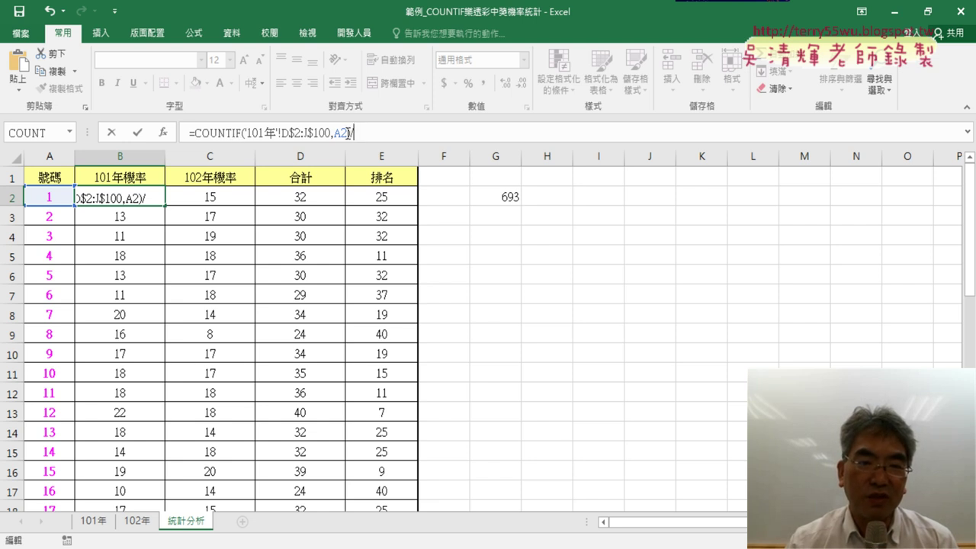
{"action": "left_click_drag", "start_coordinate": [195, 133], "coordinate": [351, 141]}
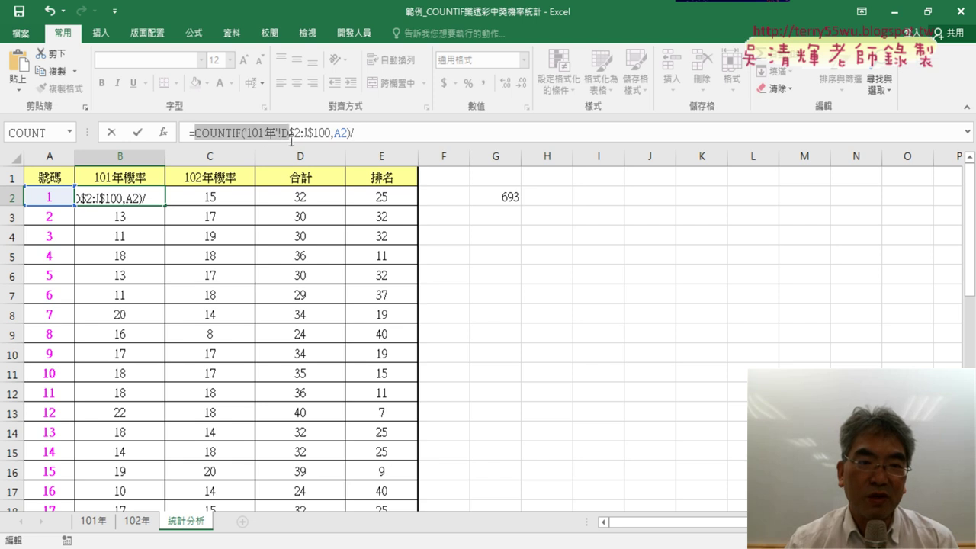
{"action": "right_click", "coordinate": [333, 133]}
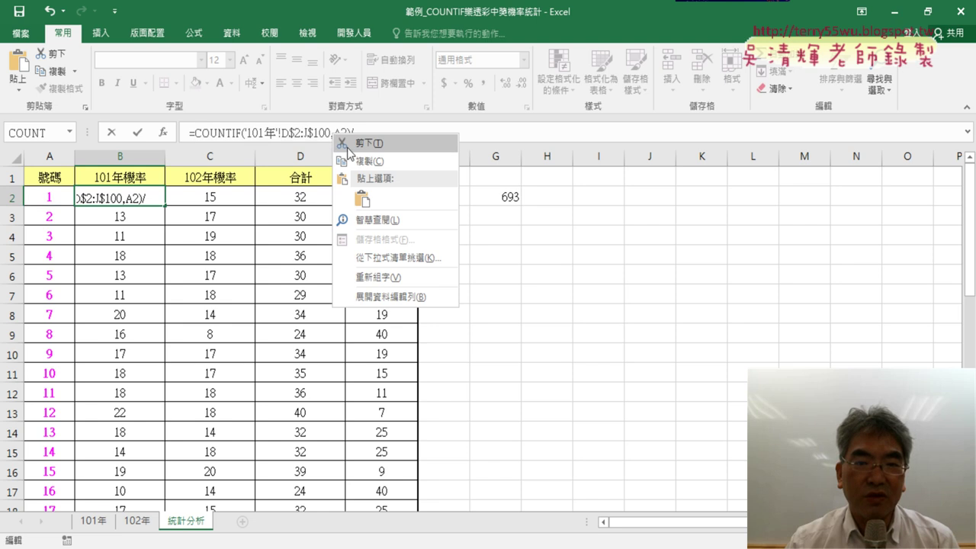
{"action": "left_click", "coordinate": [358, 157]}
{"action": "left_click", "coordinate": [374, 135]}
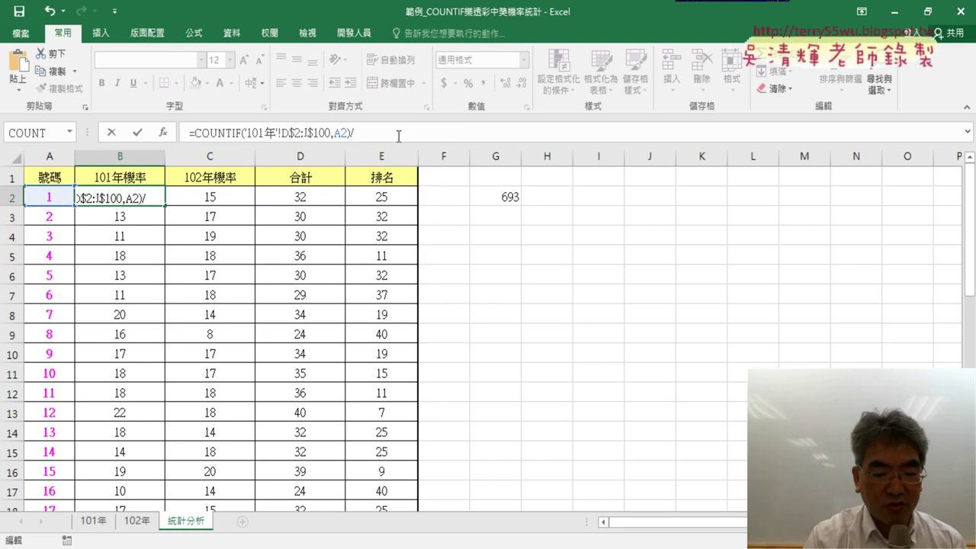
{"action": "key", "text": "ctrl+v"}
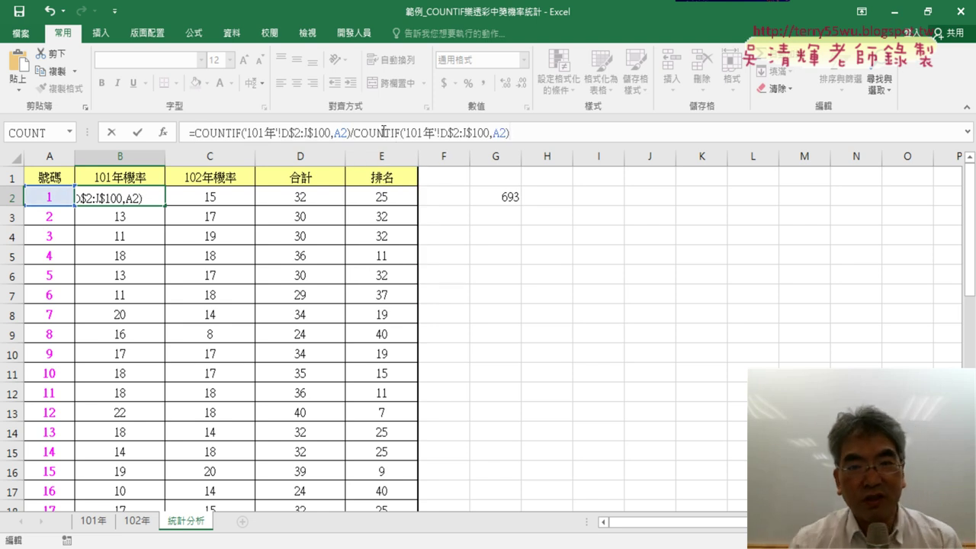
- Turn the divisor into COUNT('101年'!D$2:J$100) and fill the probability down column B
{"action": "left_click", "coordinate": [388, 133]}
{"action": "key", "text": "Delete"}
{"action": "key", "text": "Delete"}
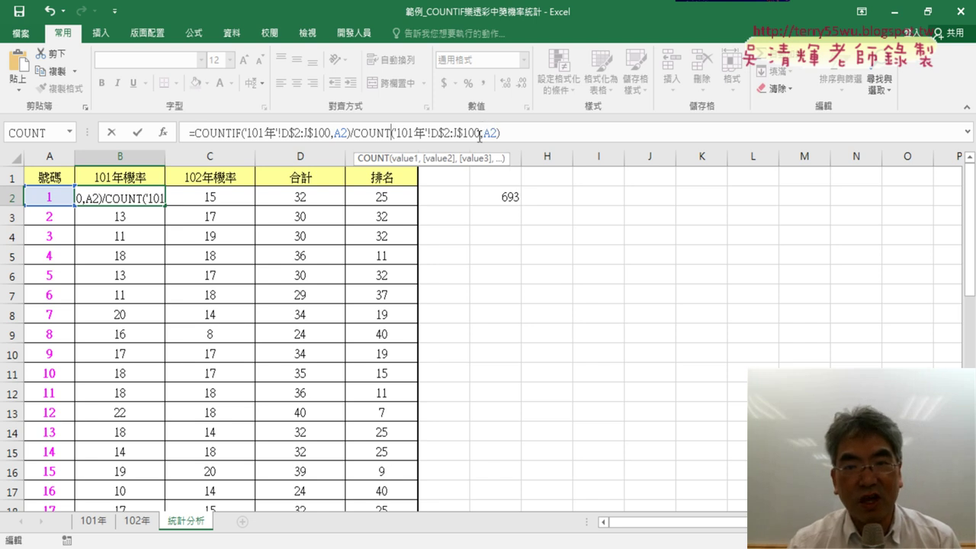
{"action": "left_click", "coordinate": [481, 134]}
{"action": "key", "text": "Delete"}
{"action": "key", "text": "Delete"}
{"action": "key", "text": "Delete"}
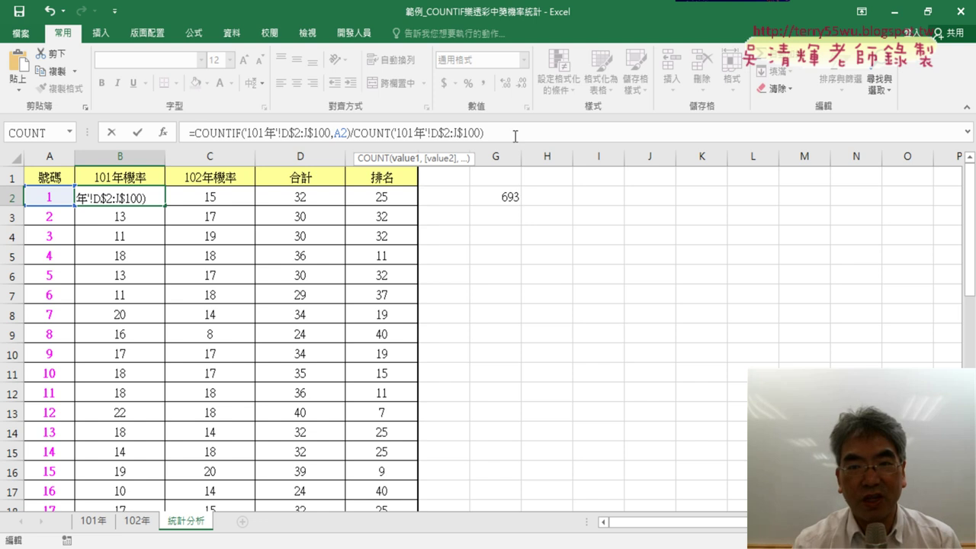
{"action": "left_click", "coordinate": [137, 134]}
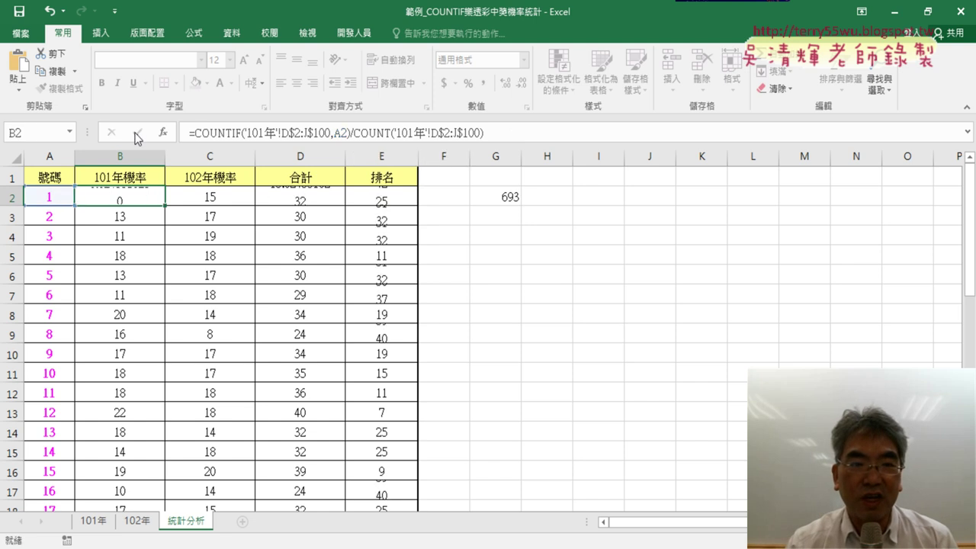
{"action": "double_click", "coordinate": [166, 207]}
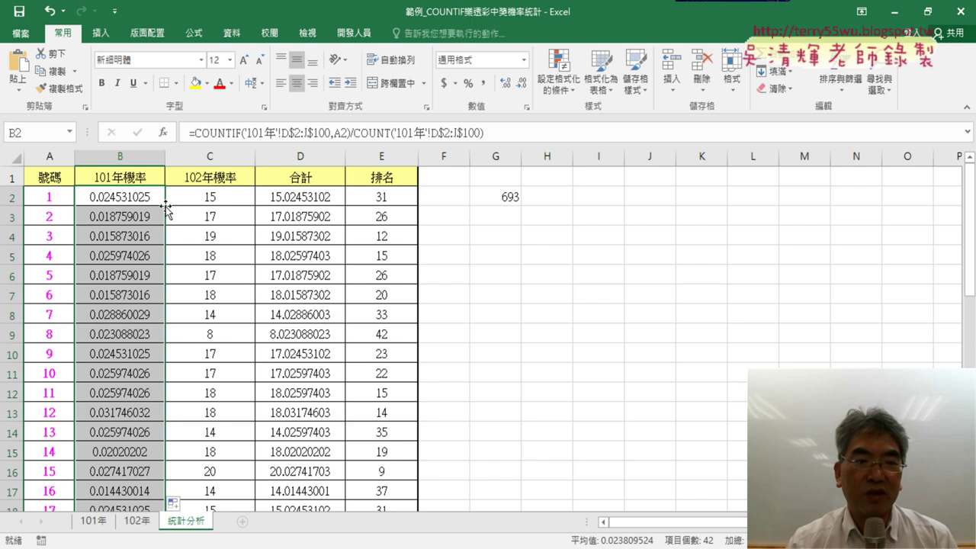
- Divide C2's COUNTIF expression by a pasted copy of itself
{"action": "left_click", "coordinate": [215, 197]}
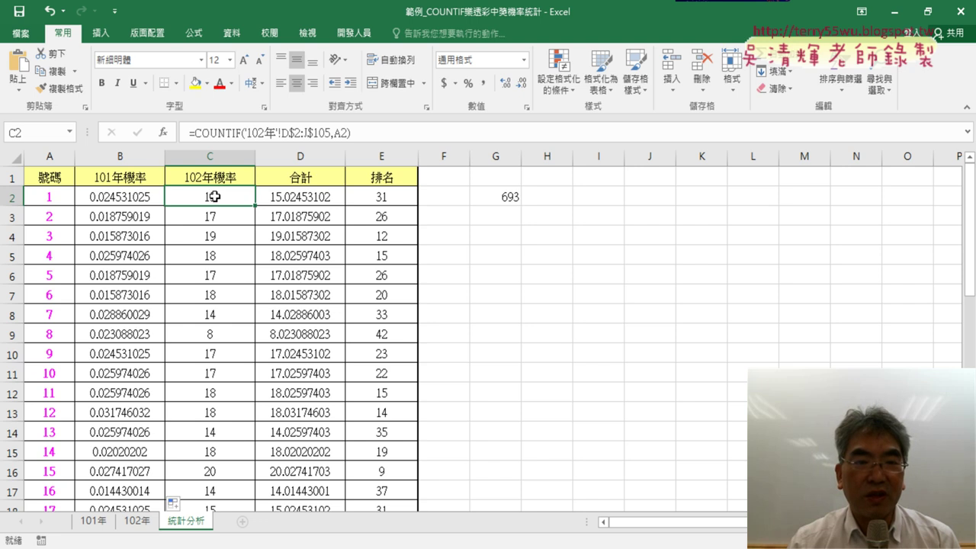
{"action": "left_click", "coordinate": [193, 135]}
{"action": "left_click_drag", "start_coordinate": [194, 135], "coordinate": [423, 139]}
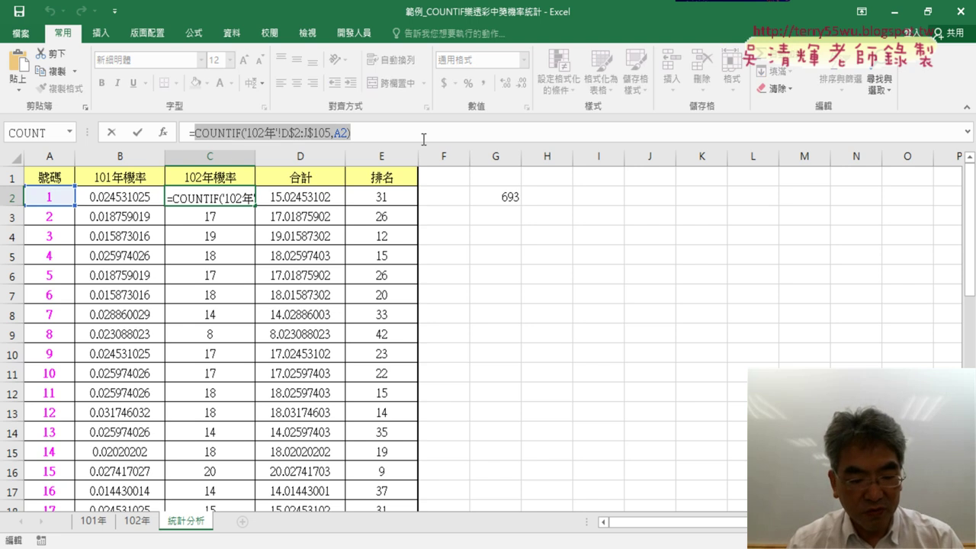
{"action": "key", "text": "ctrl+c"}
{"action": "left_click", "coordinate": [424, 138]}
{"action": "key", "text": "ctrl+v"}
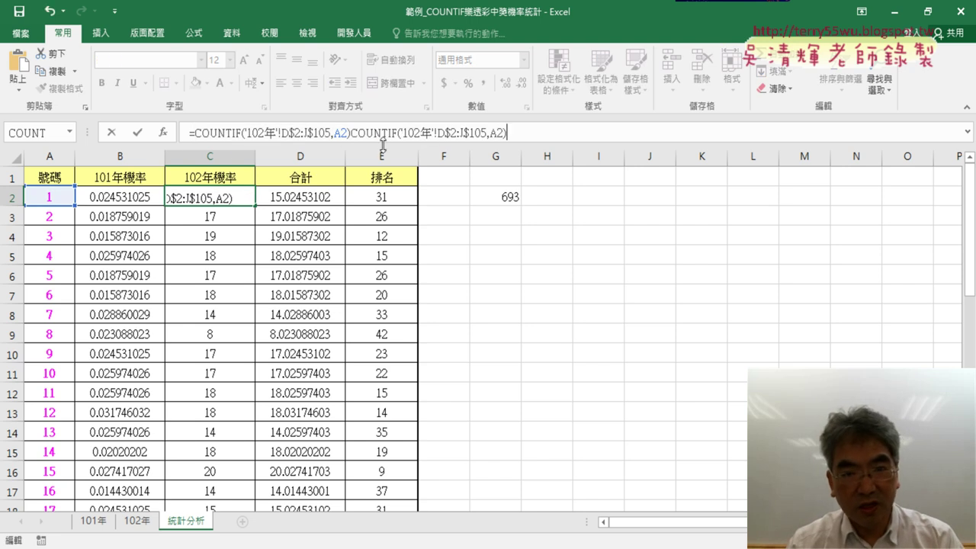
{"action": "left_click", "coordinate": [351, 133]}
{"action": "type", "text": "/"}
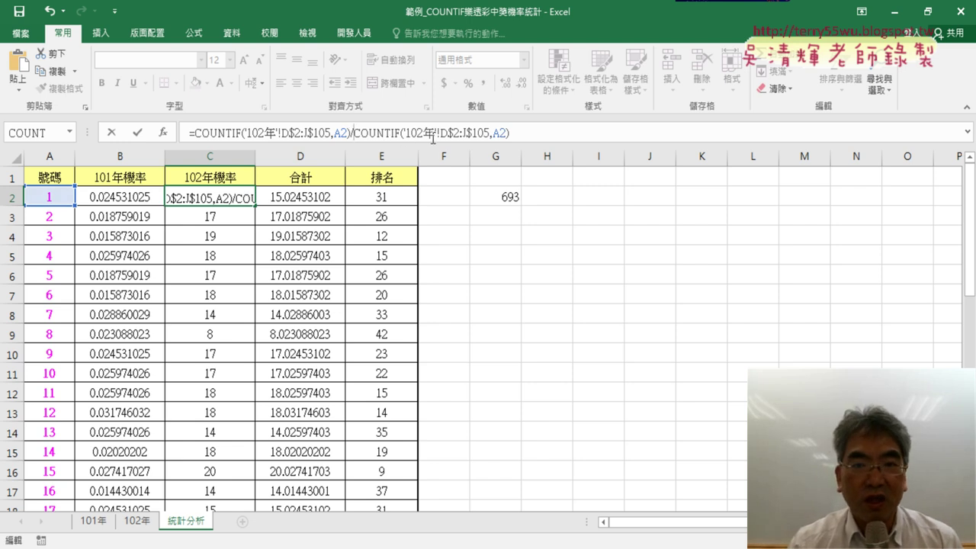
- Turn the divisor into COUNT('102年'!D$2:J$105) and fill the probability down column C
{"action": "left_click", "coordinate": [392, 133]}
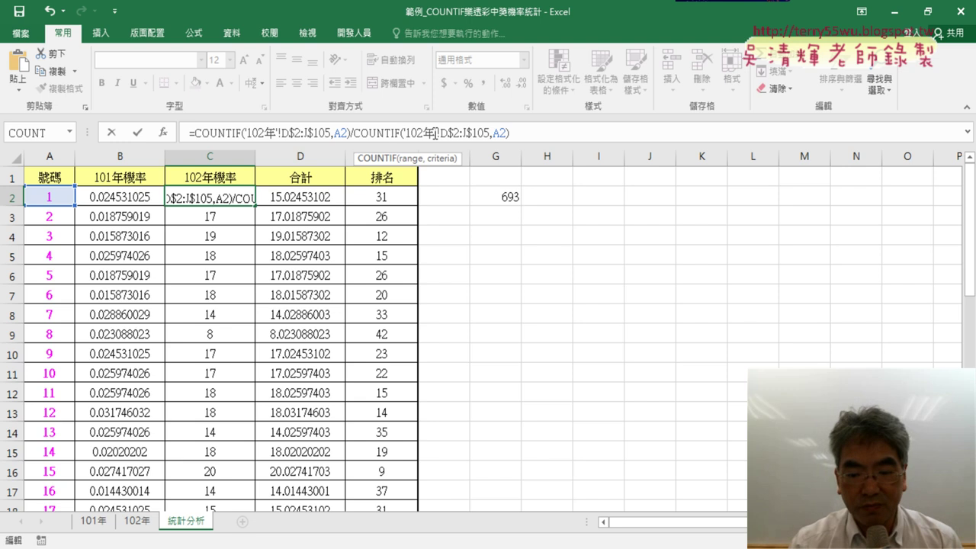
{"action": "key", "text": "Delete"}
{"action": "key", "text": "Delete"}
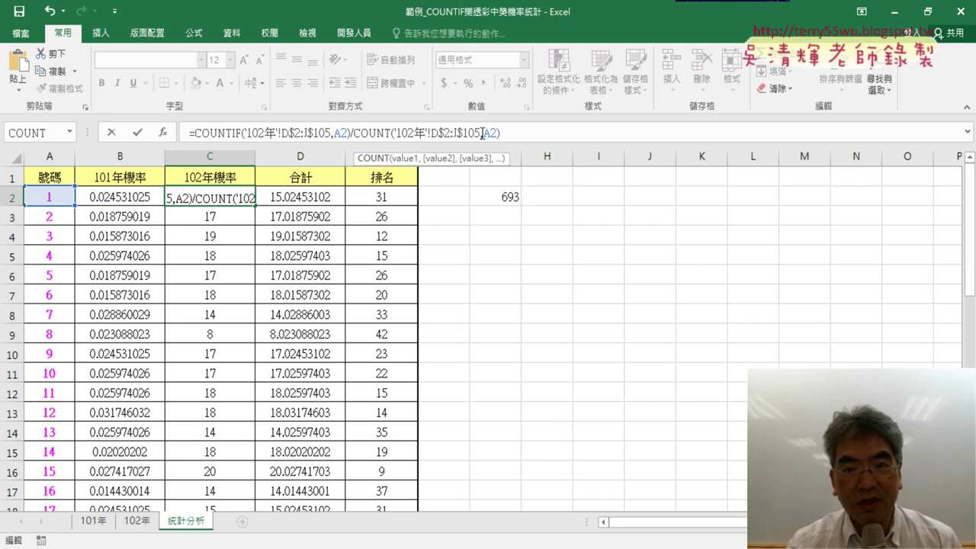
{"action": "left_click", "coordinate": [482, 133]}
{"action": "key", "text": "Delete"}
{"action": "key", "text": "Delete"}
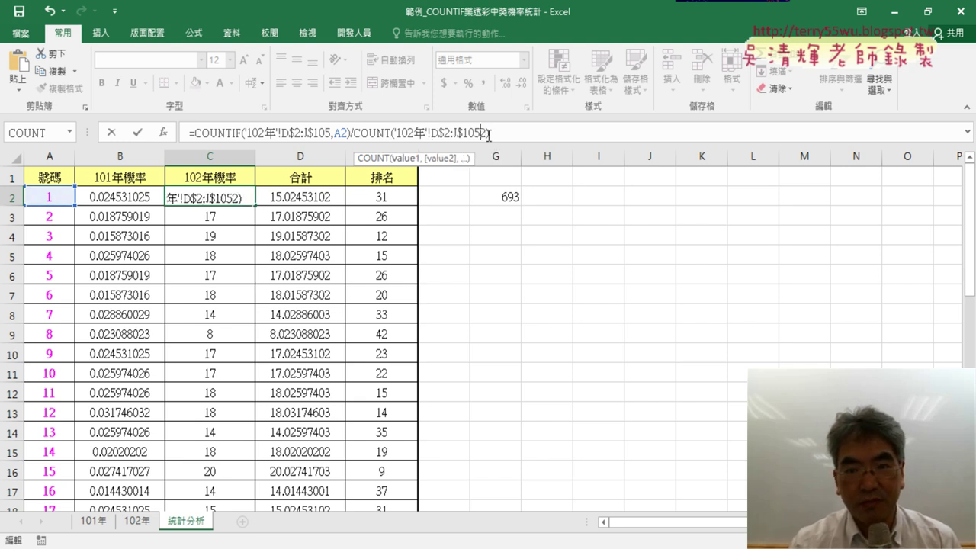
{"action": "left_click", "coordinate": [137, 132]}
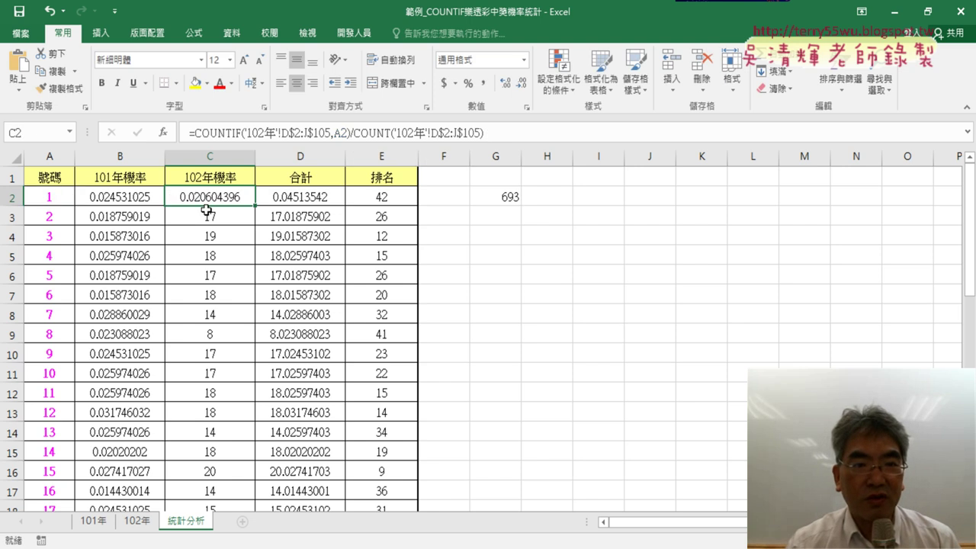
{"action": "double_click", "coordinate": [256, 206]}
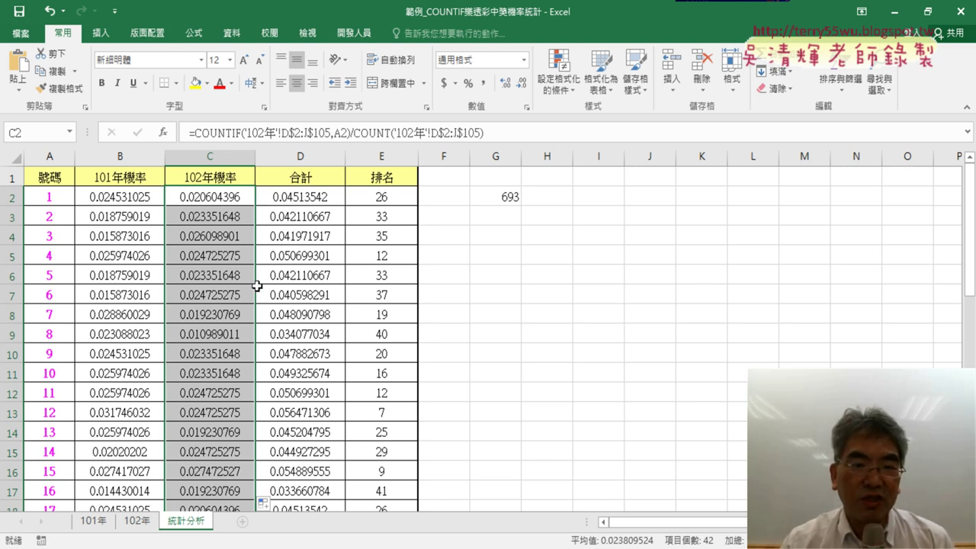
{"action": "scroll", "coordinate": [356, 302], "scroll_direction": "down", "scroll_amount": 2}
{"action": "scroll", "coordinate": [388, 305], "scroll_direction": "up", "scroll_amount": 2}
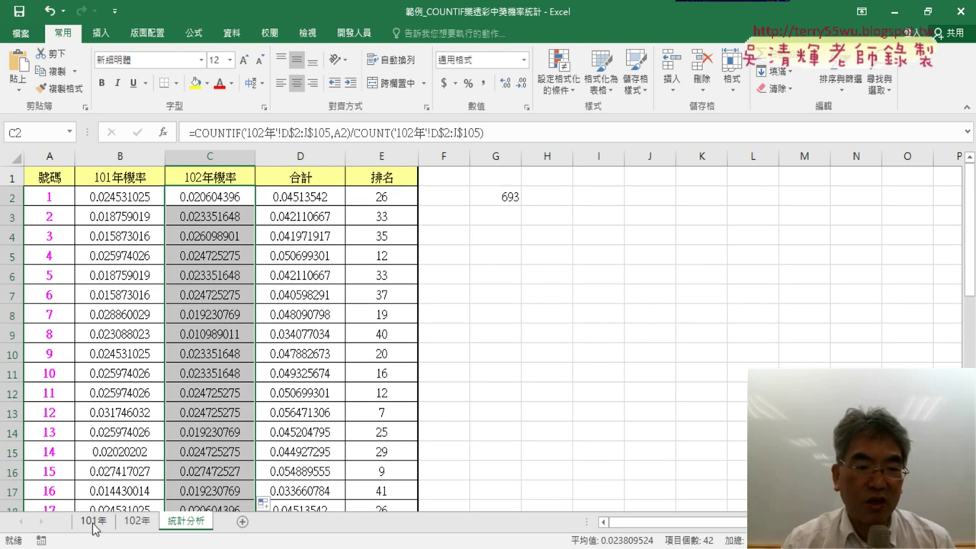
{"action": "left_click", "coordinate": [120, 197]}
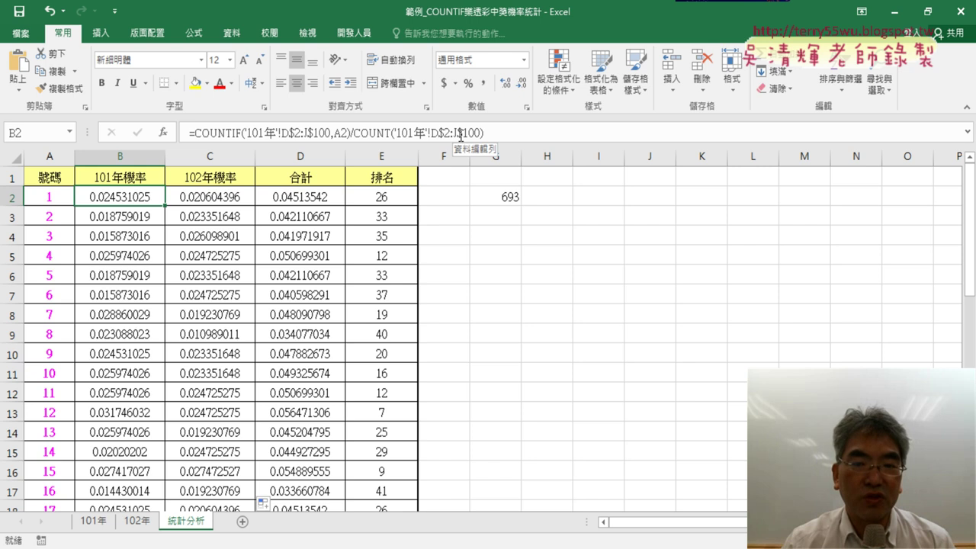
{"action": "left_click", "coordinate": [204, 199]}
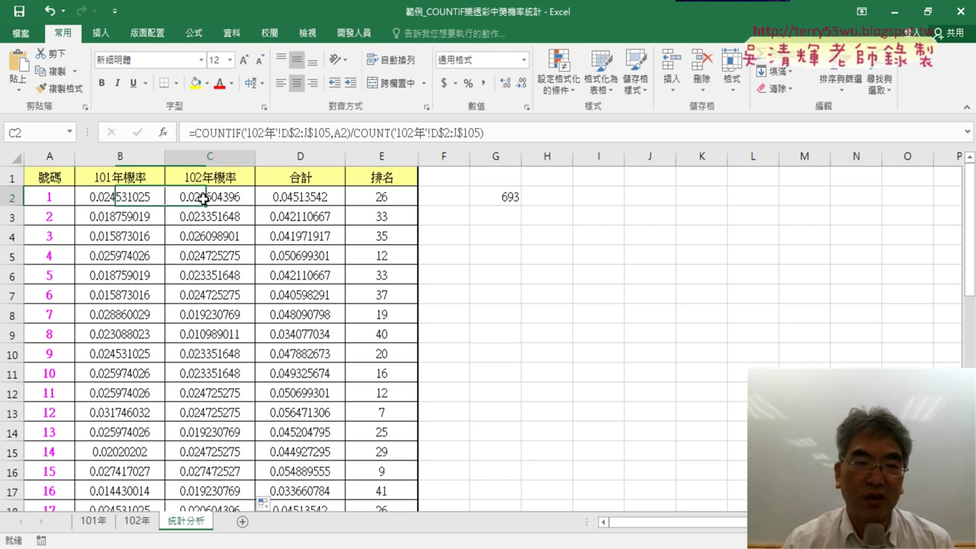
{"action": "left_click", "coordinate": [311, 202]}
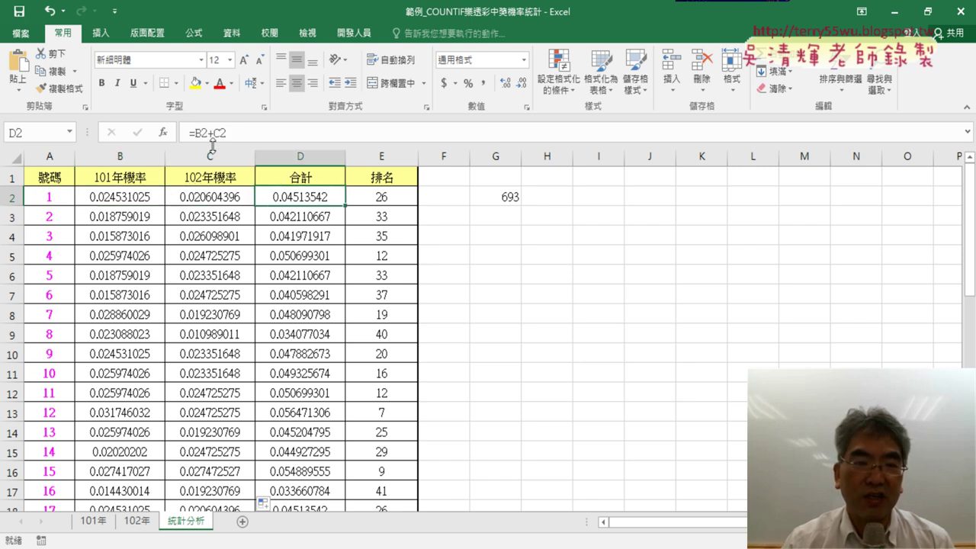
{"action": "left_click", "coordinate": [382, 198]}
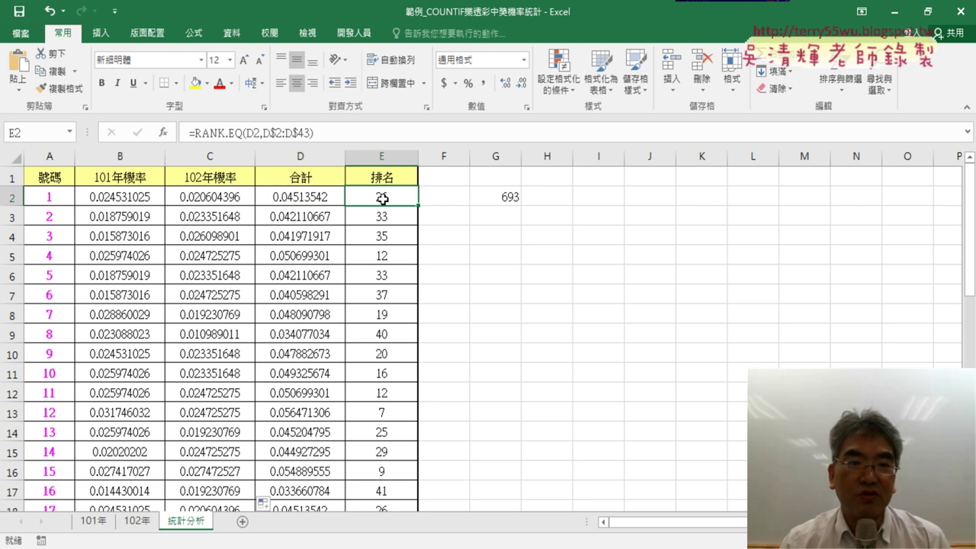